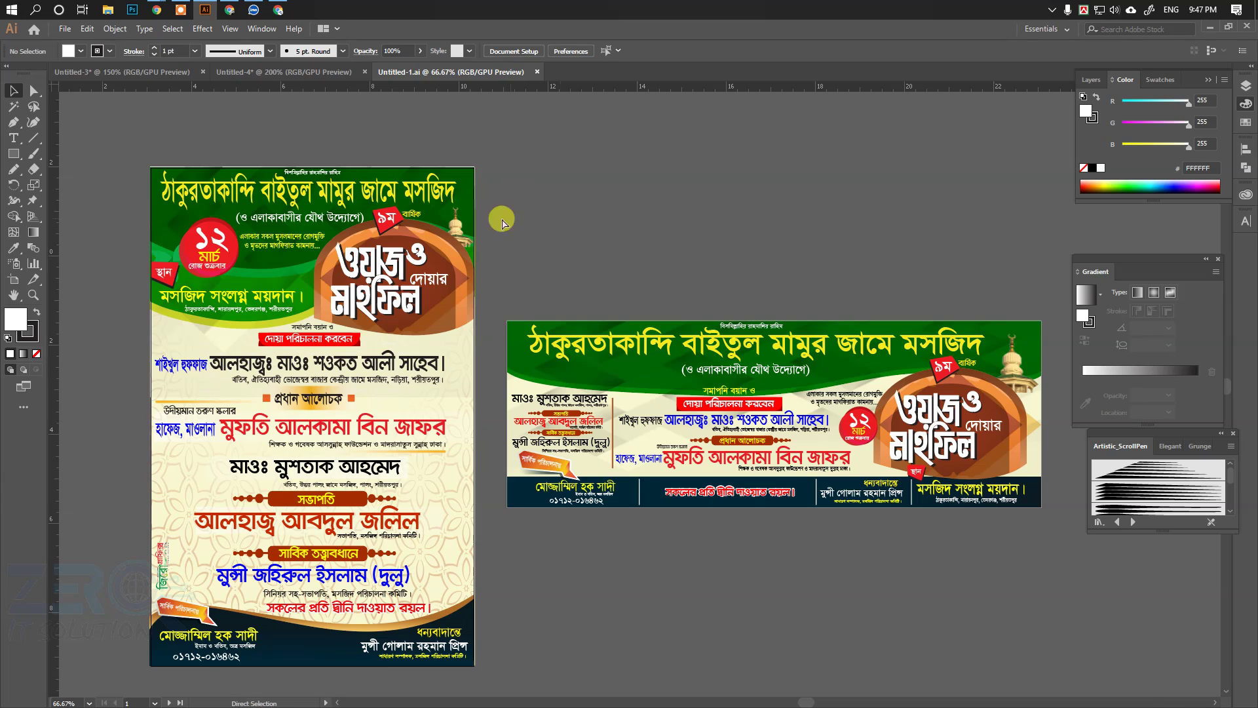
Step: Examine the vertical poster, first its green header and event title up close, and the whole layout beside the banner
key(ctrl+space)
click(408, 311)
click(541, 348)
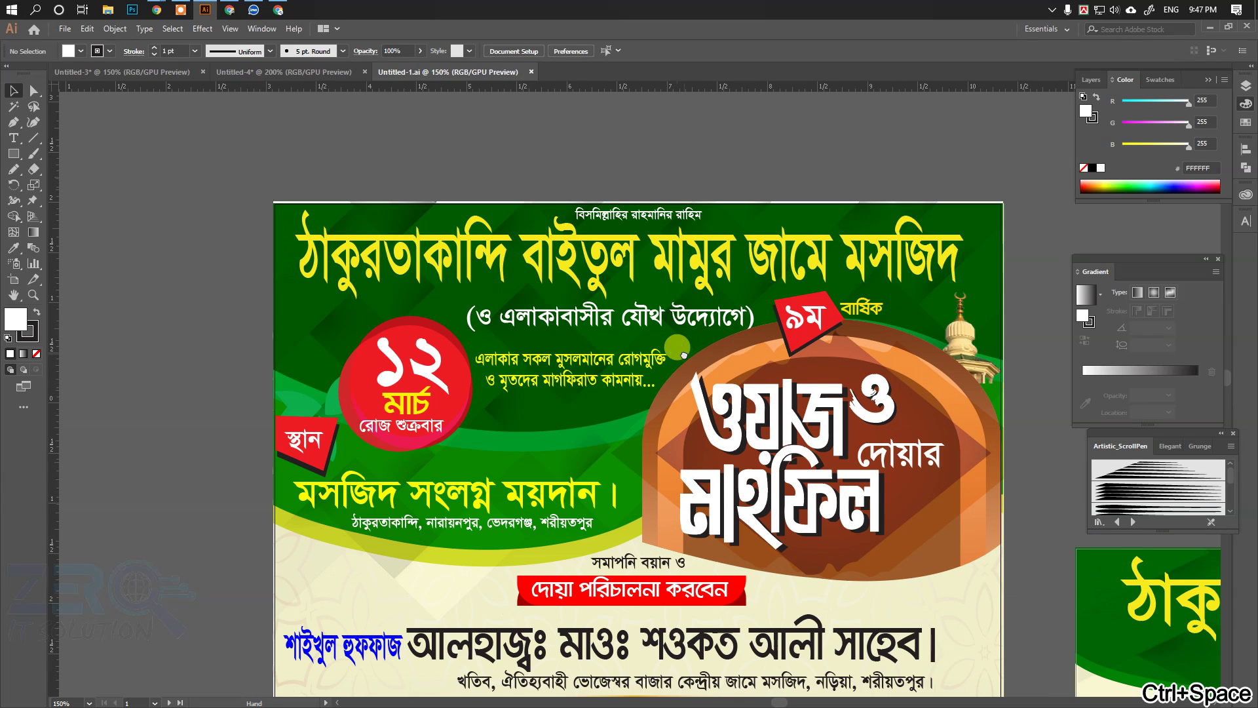
drag(540, 348, 612, 360)
click(511, 285)
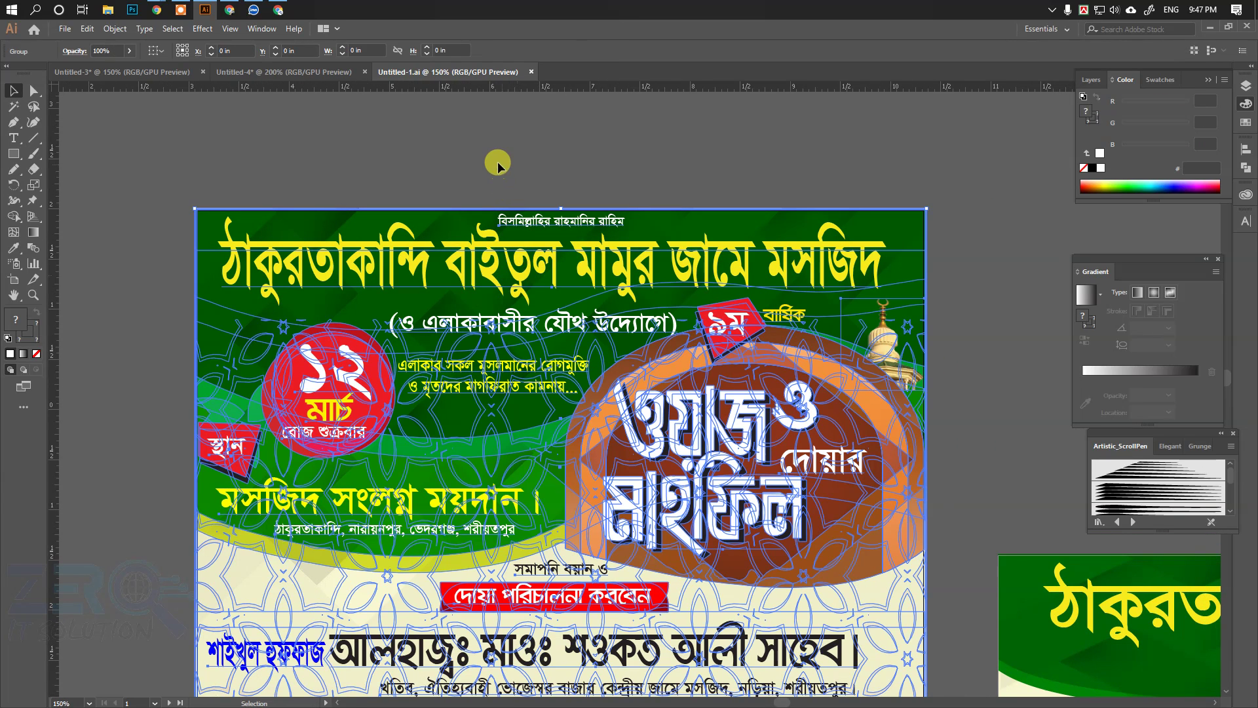
click(495, 156)
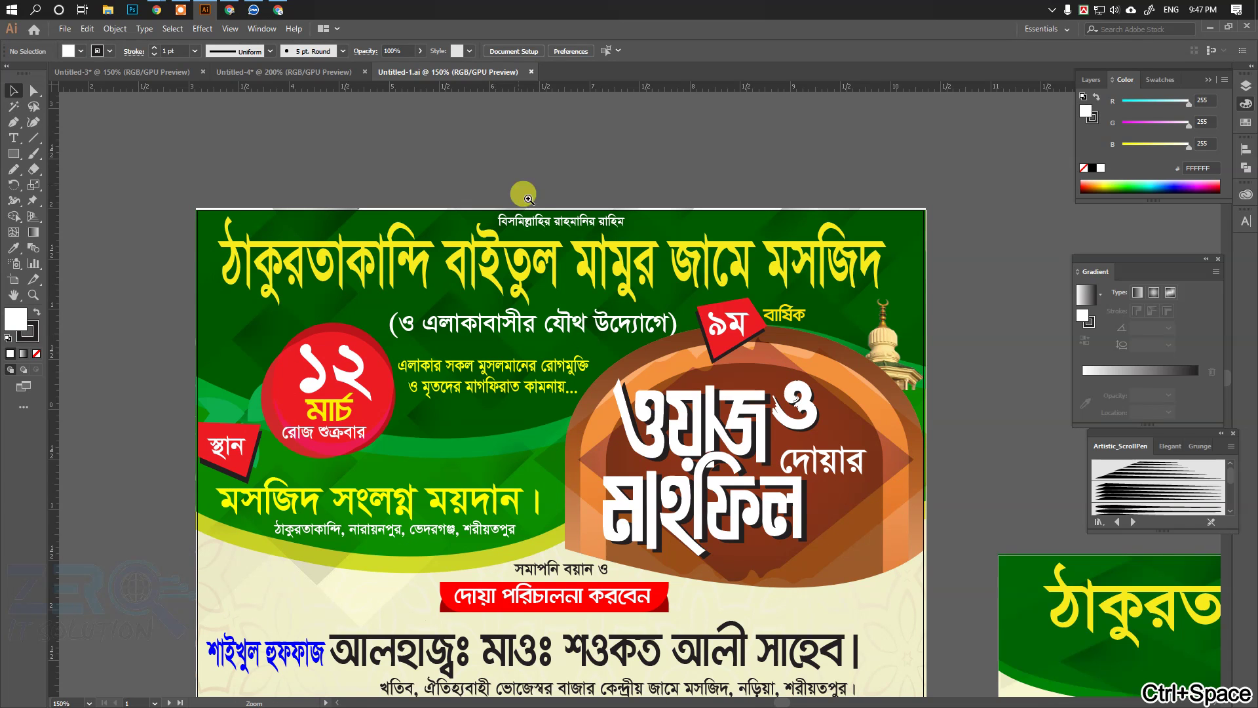
ctrl+alt+click(649, 426)
ctrl+alt+click(551, 327)
drag(555, 334, 498, 326)
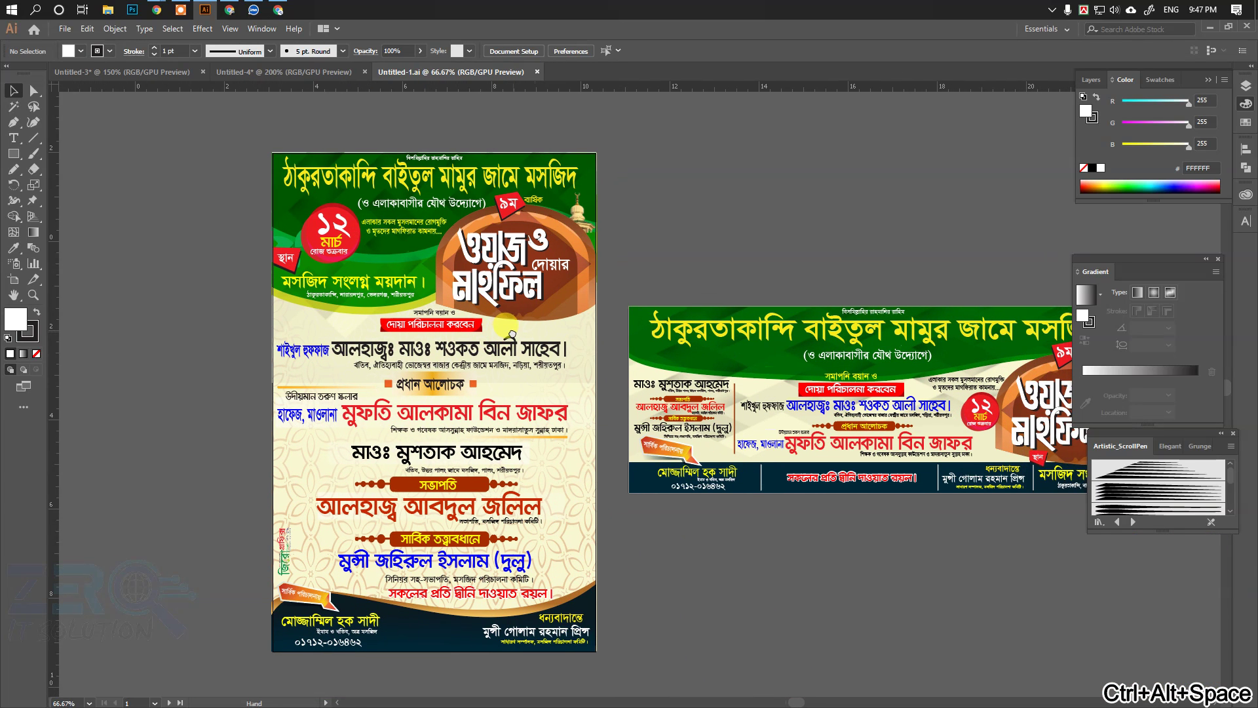
click(652, 210)
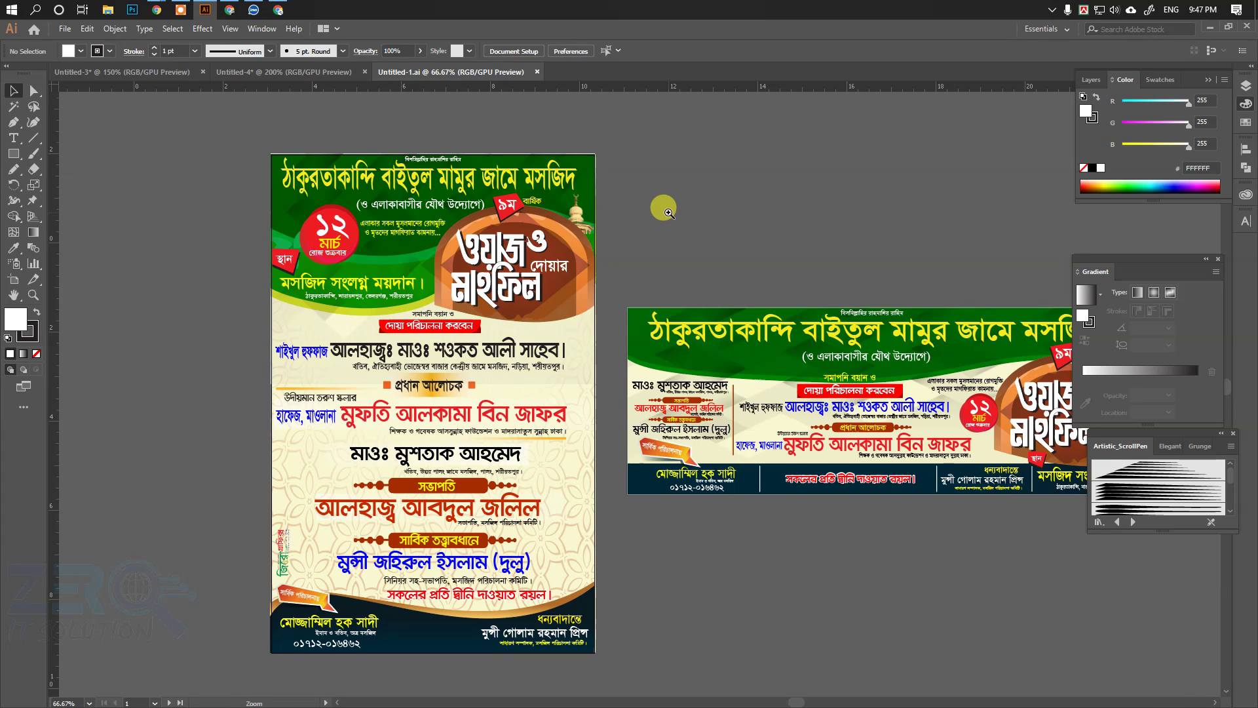
Step: Examine the horizontal banner's layout, including its headline, speaker names and dark footer strip
drag(753, 330, 343, 294)
ctrl+click(494, 347)
ctrl+click(587, 380)
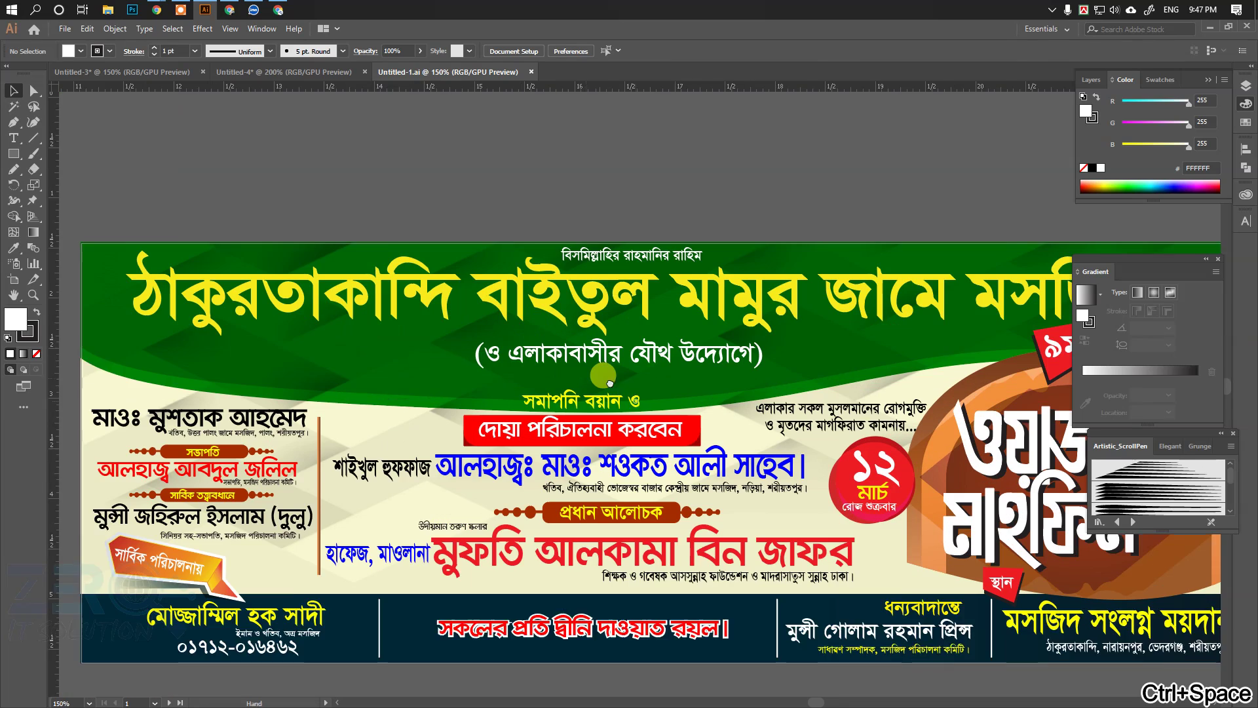
drag(603, 376, 544, 335)
ctrl+alt+click(416, 243)
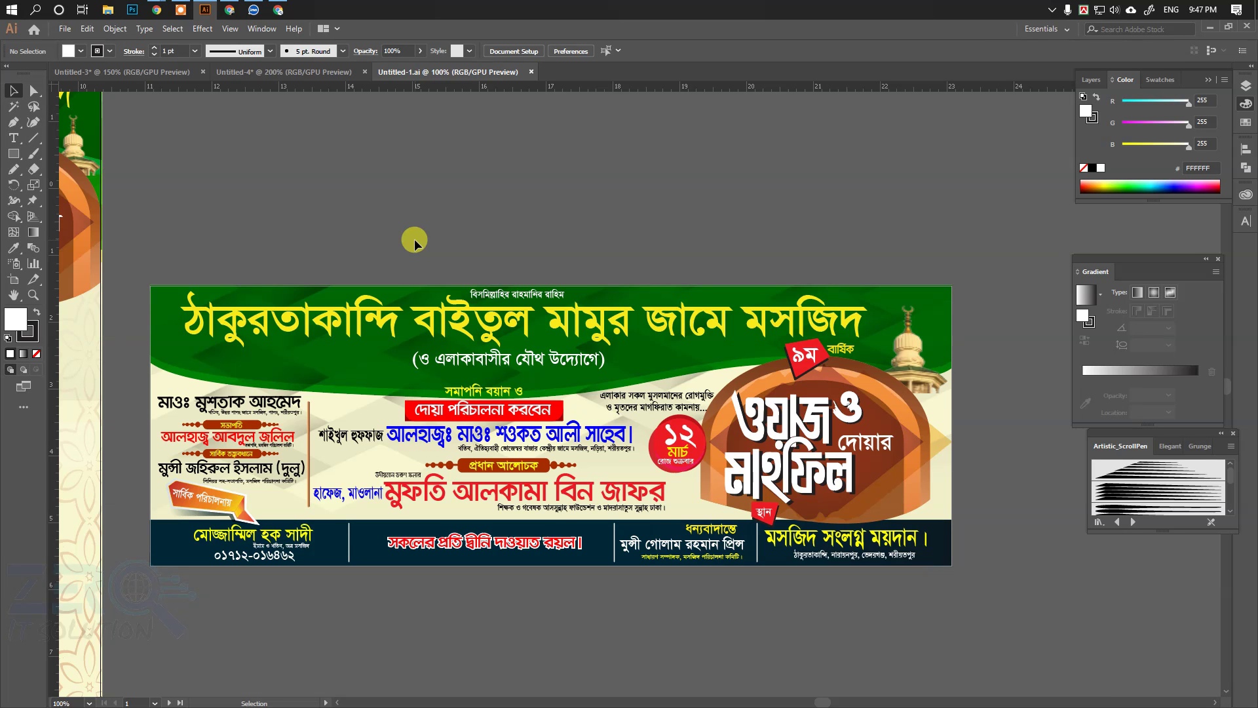
Step: Return to the vertical poster and review its header area and overall layout again
drag(301, 256, 627, 299)
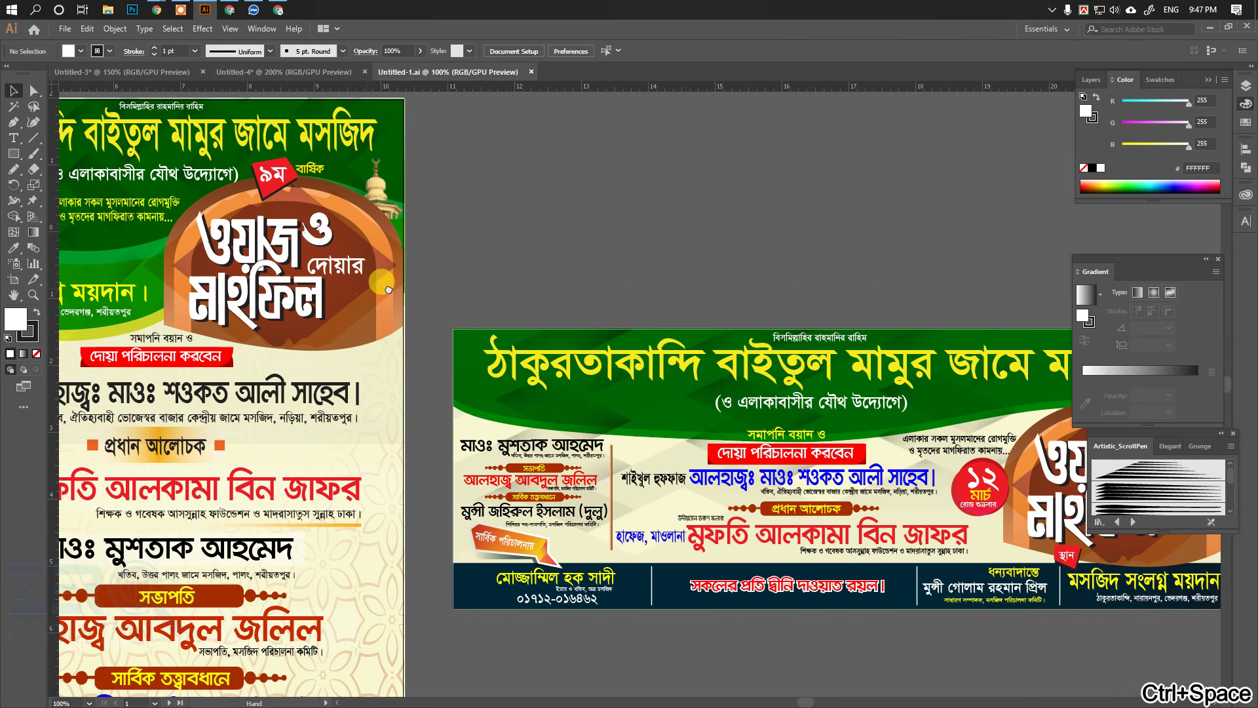
drag(381, 281, 541, 389)
click(471, 309)
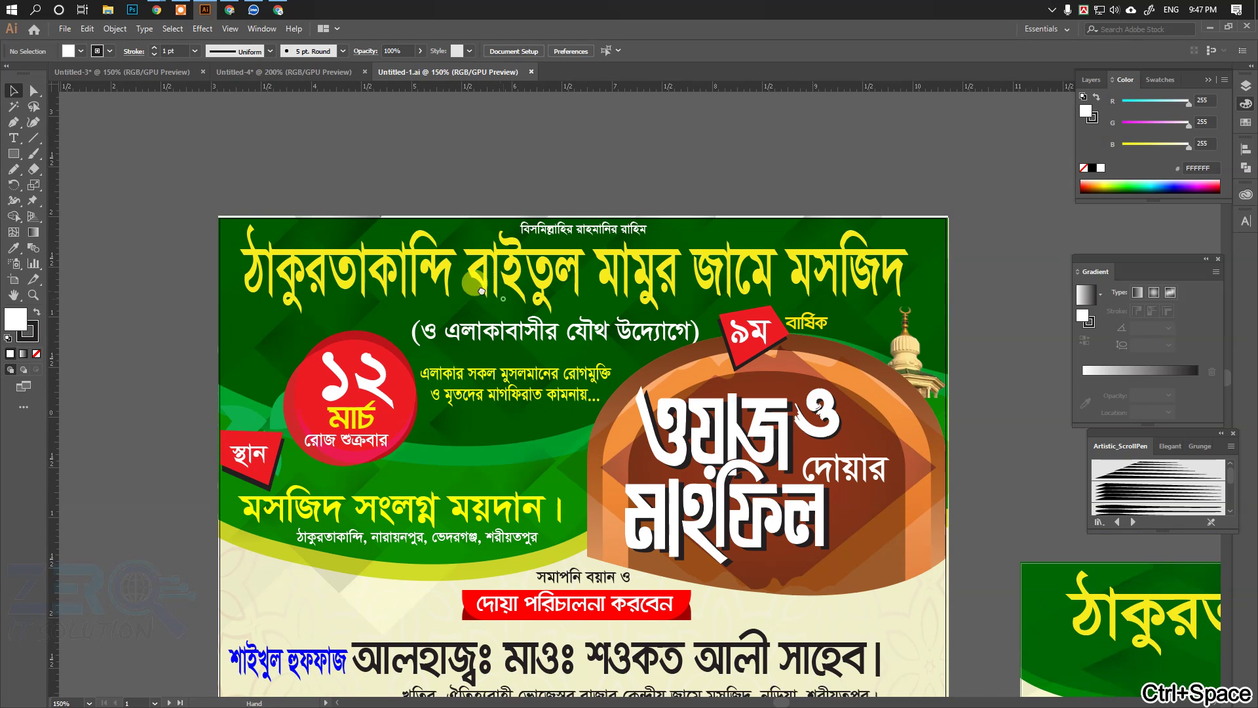
drag(482, 284, 446, 267)
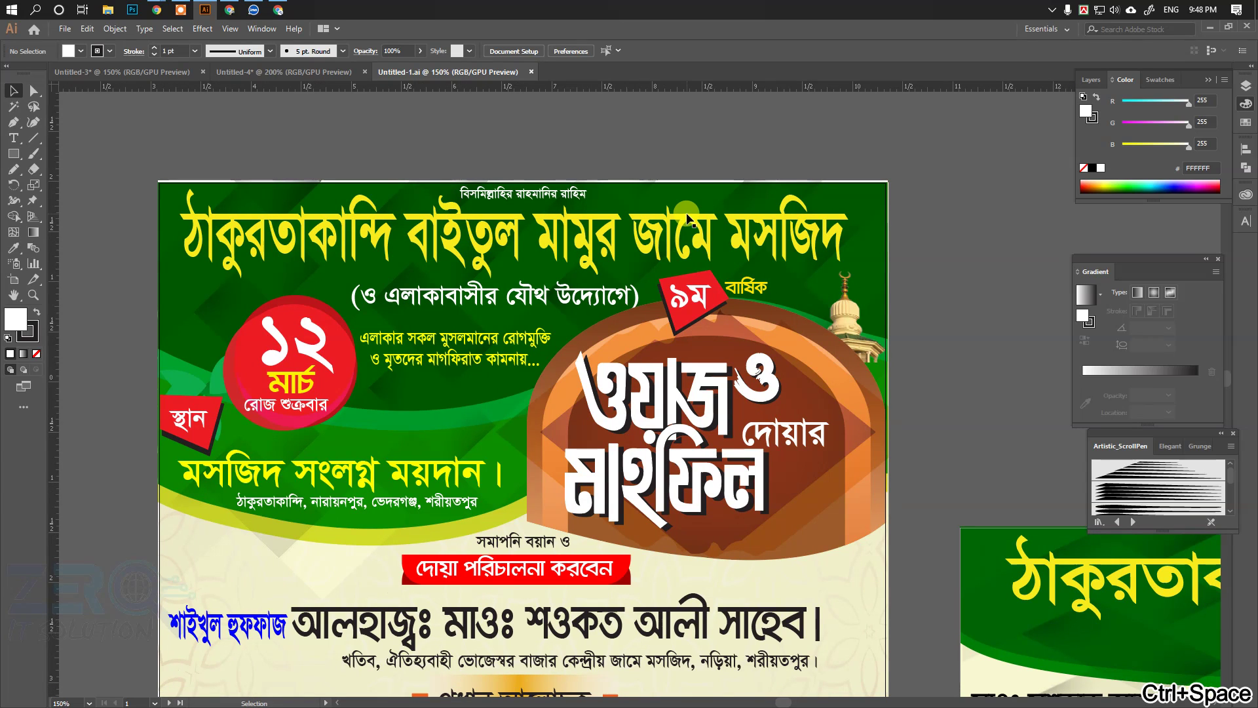
click(511, 234)
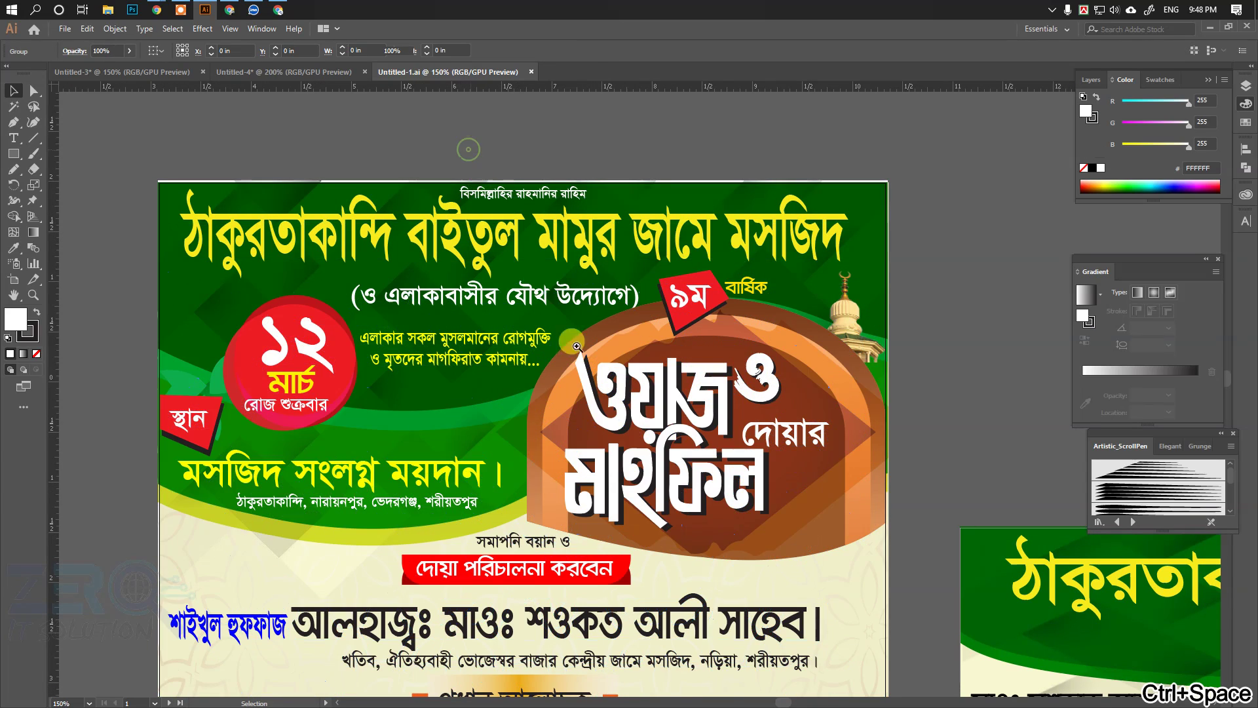
ctrl+alt+click(577, 346)
ctrl+alt+click(570, 196)
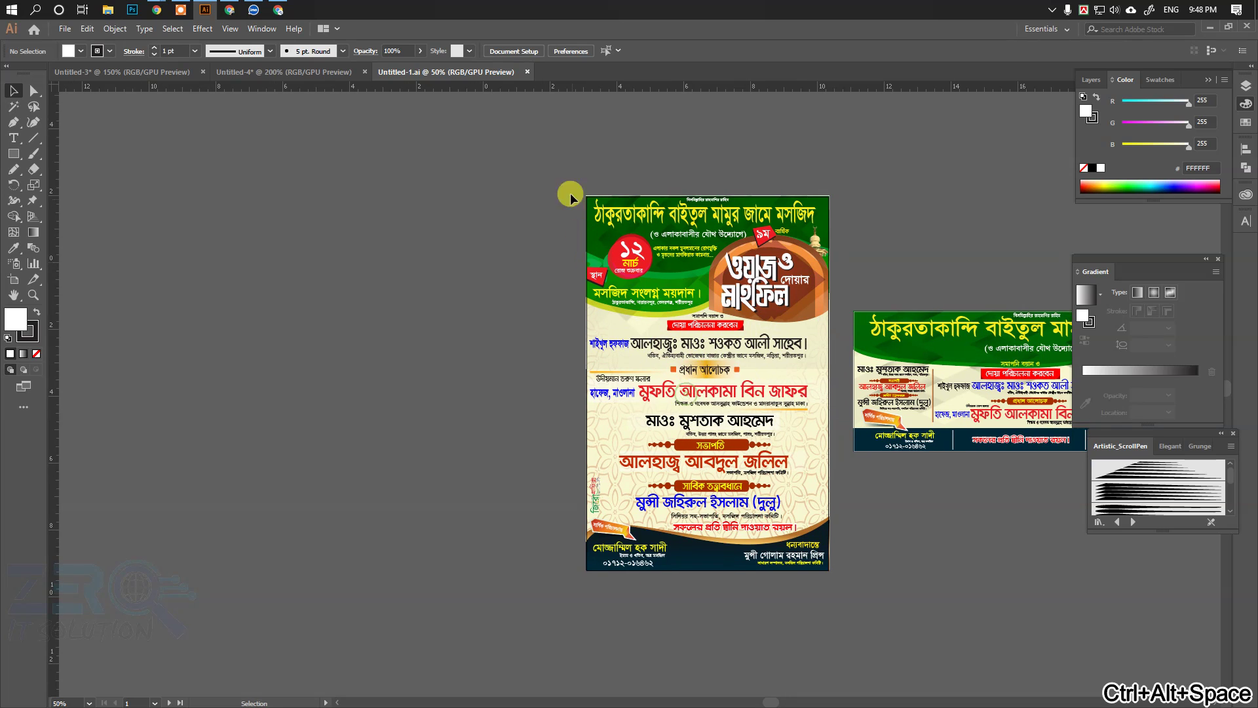
Step: Duplicate the grouped vertical poster into the empty space to its left, keeping the original in place
click(782, 515)
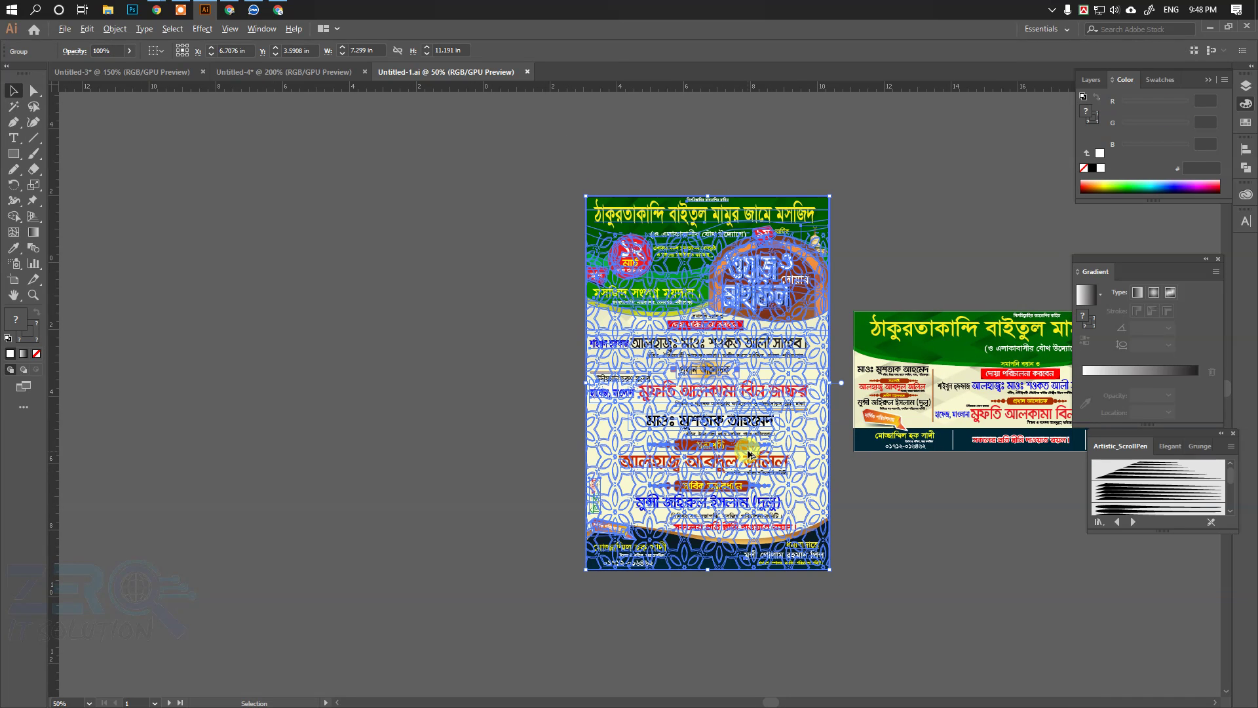
drag(705, 456, 426, 460)
click(177, 323)
Step: Ungroup the original vertical poster so its elements can be edited individually, and clear the selection
key(ctrl+space)
drag(724, 369, 569, 300)
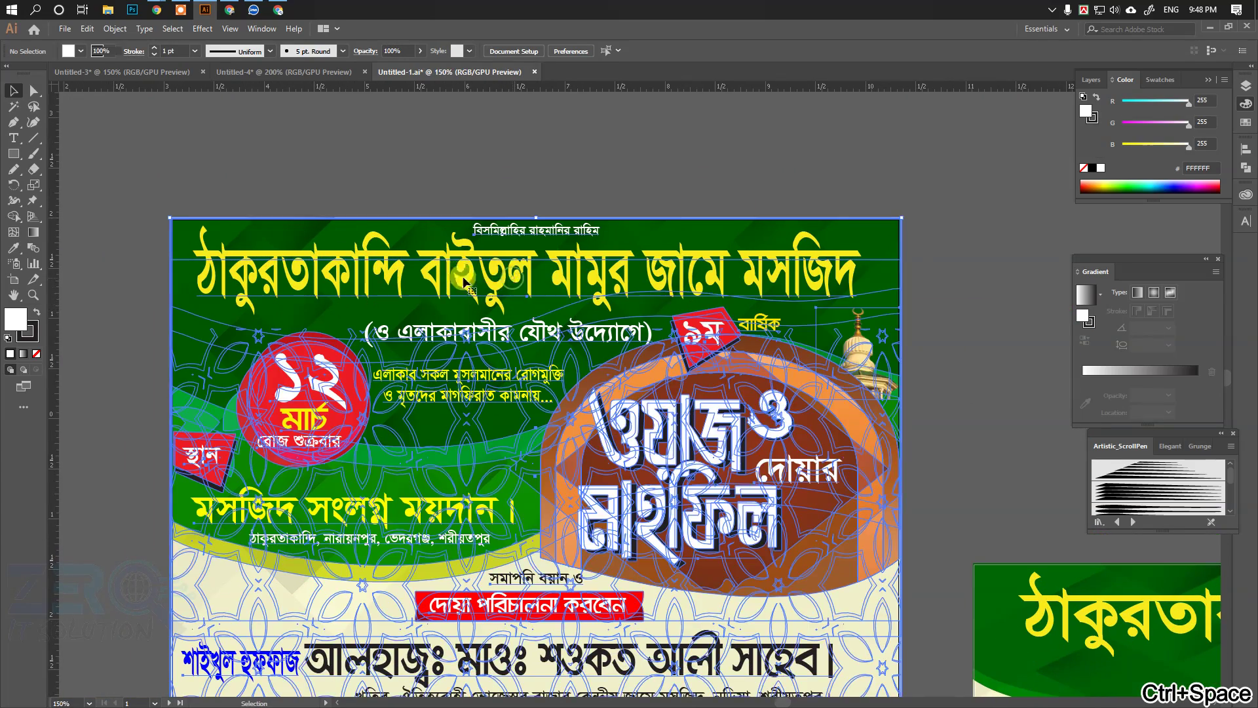
ctrl+alt+click(487, 323)
ctrl+alt+click(588, 372)
drag(588, 372, 478, 253)
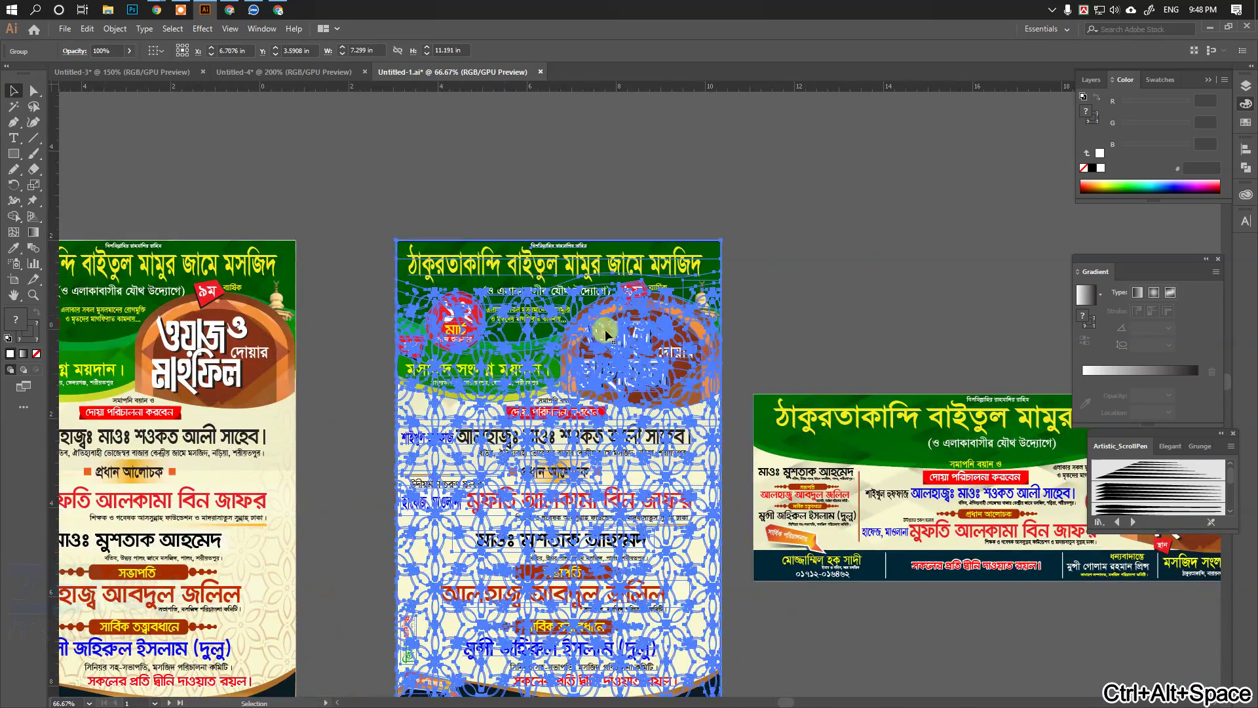
right_click(543, 271)
mouse_move(585, 411)
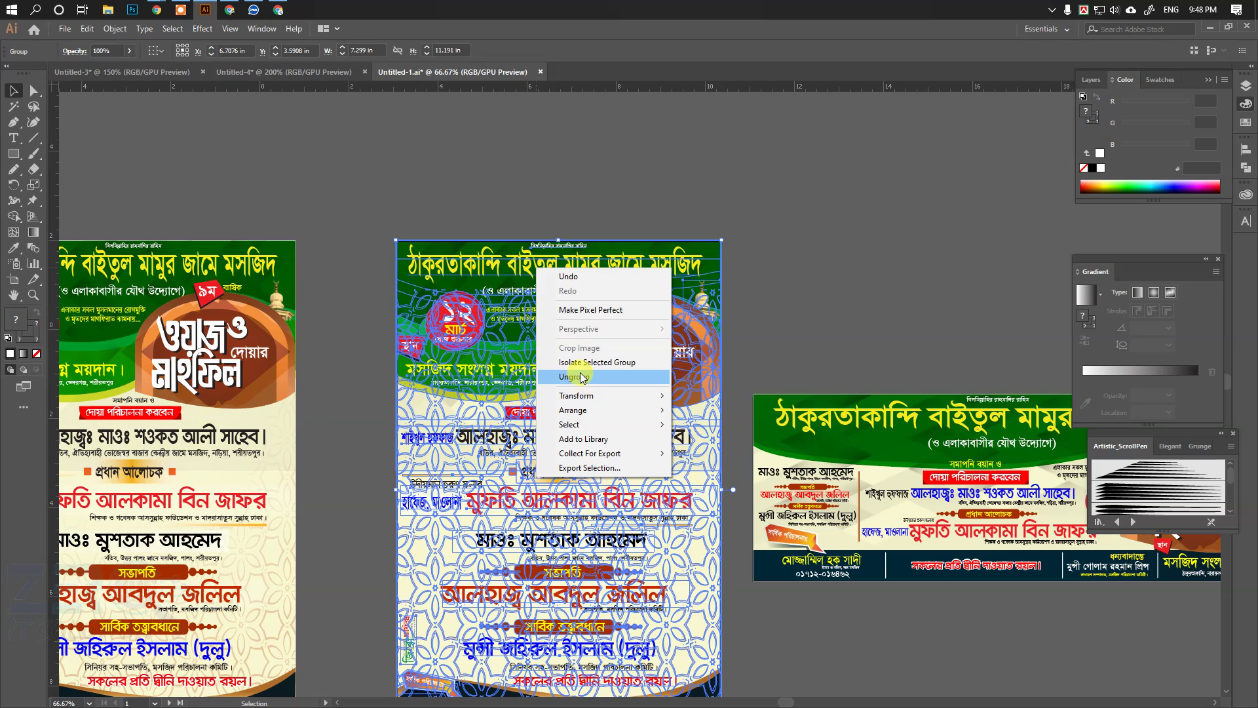
click(585, 378)
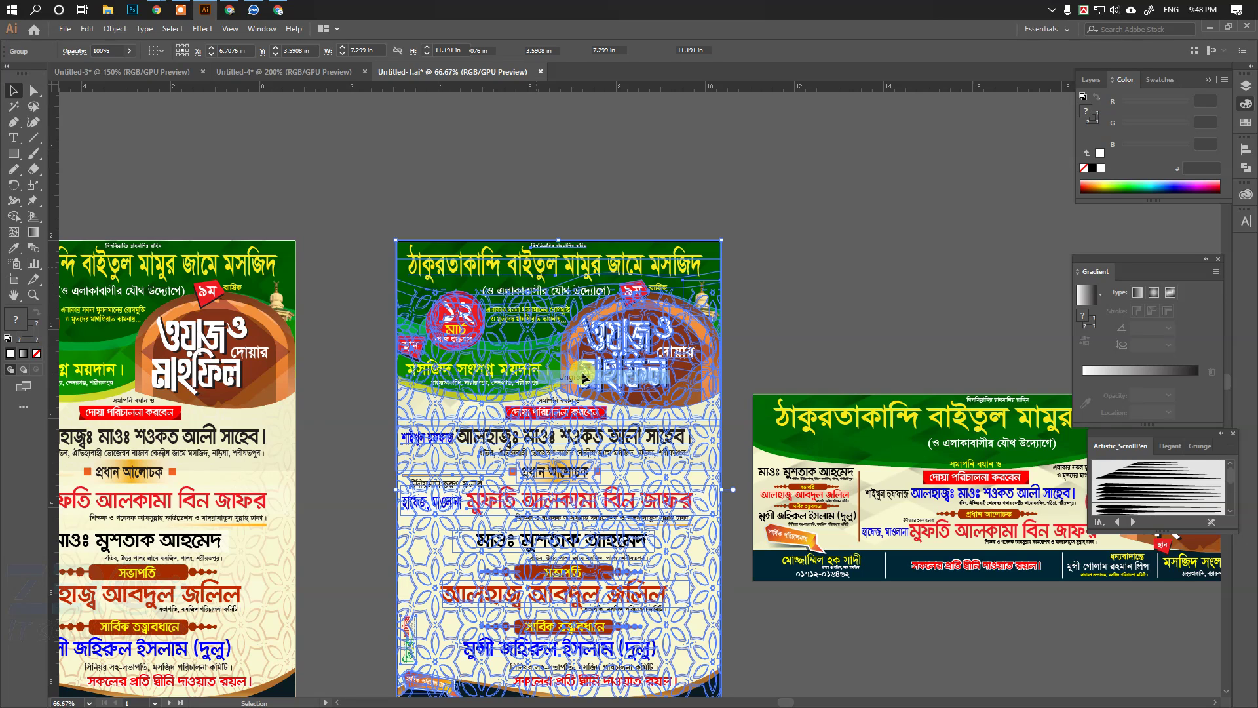
click(786, 330)
Step: Float the Character panel beside the poster and set the large yellow headline's font to KongshoMJ Bold
ctrl+click(539, 267)
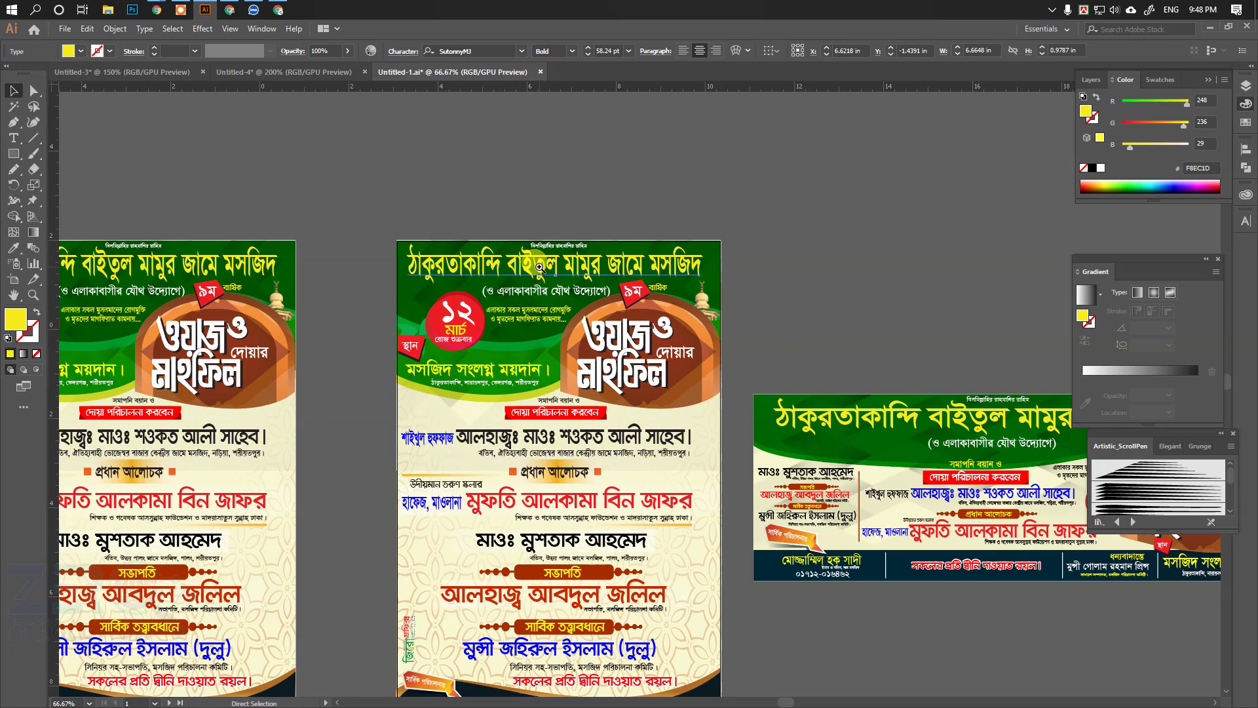
key(ctrl+space)
drag(539, 267, 665, 303)
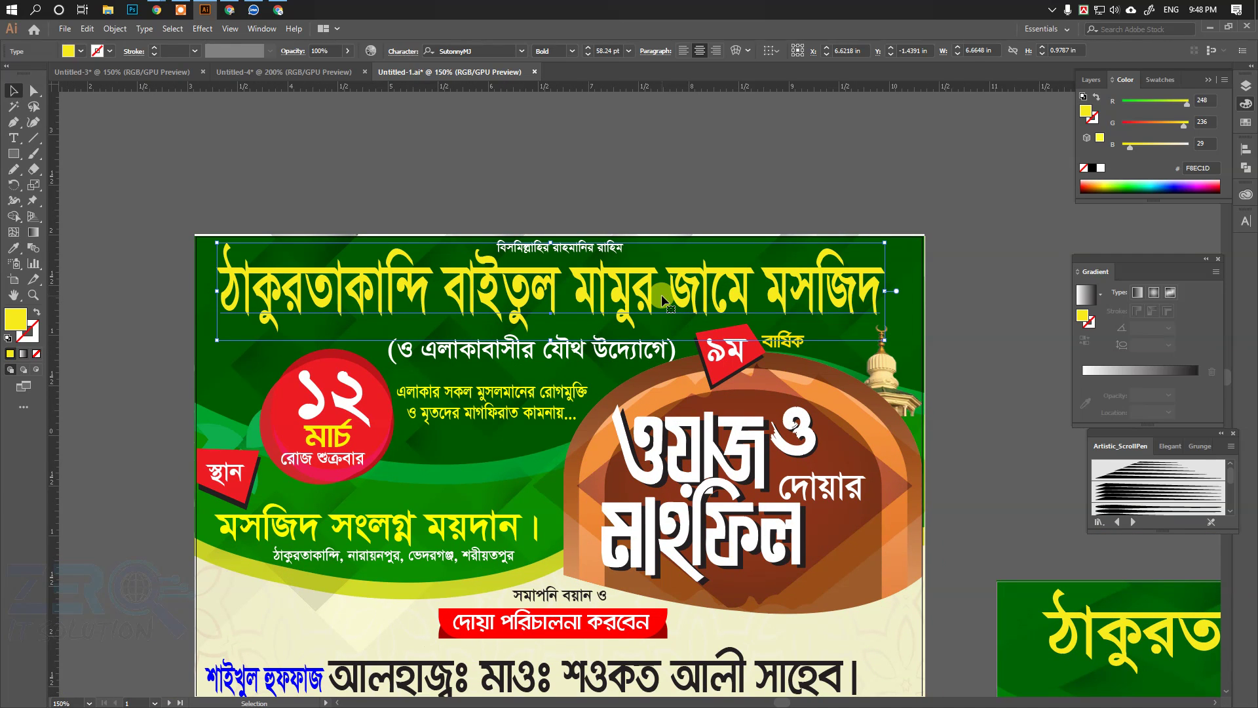
key(ctrl+t)
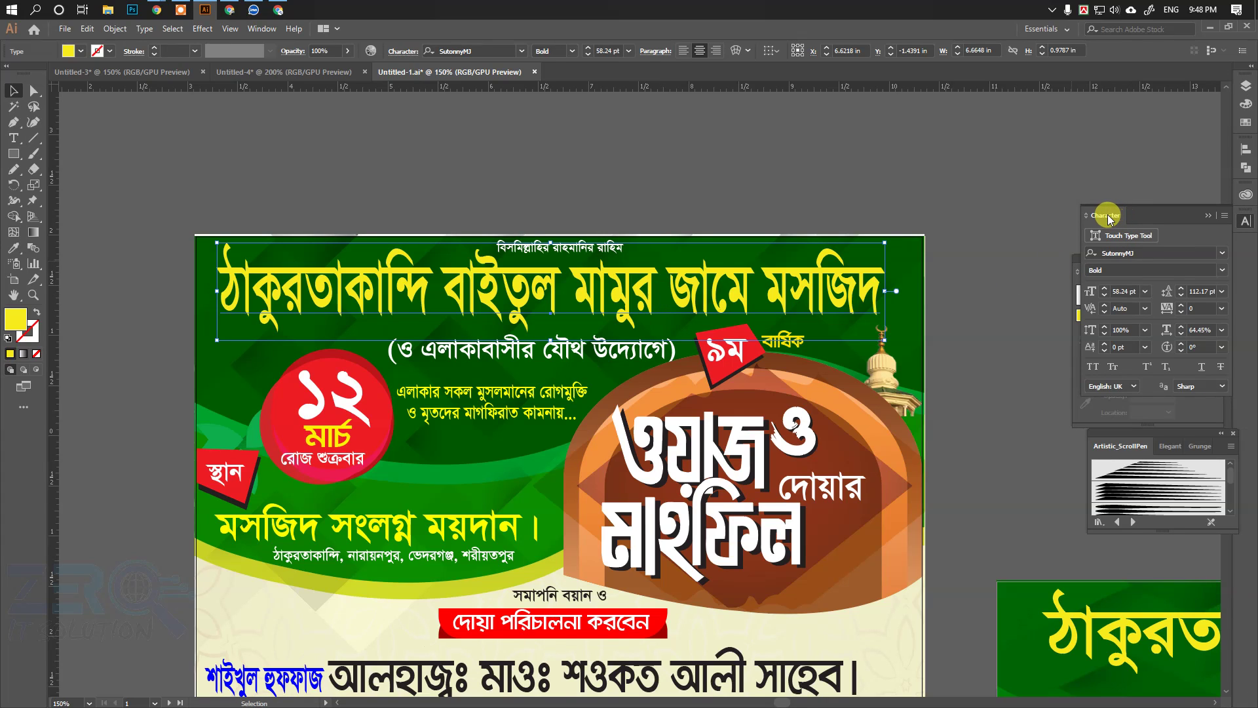
drag(1112, 223, 117, 381)
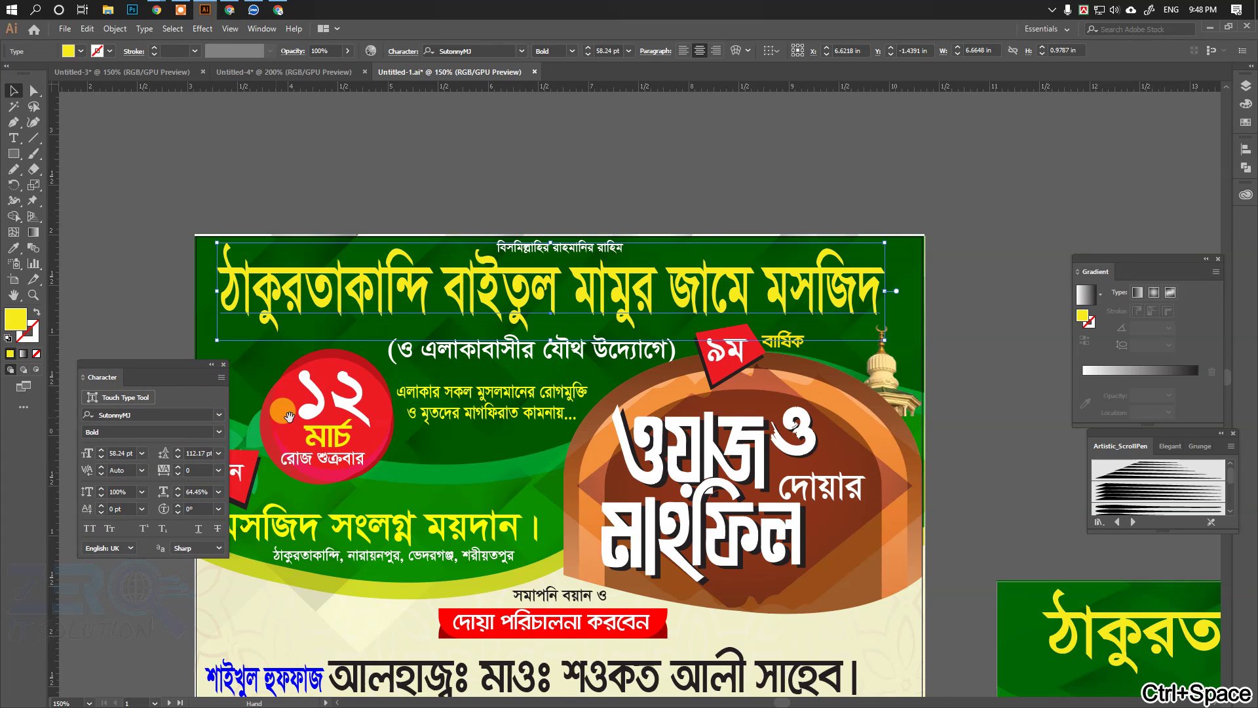
drag(41, 374, 205, 306)
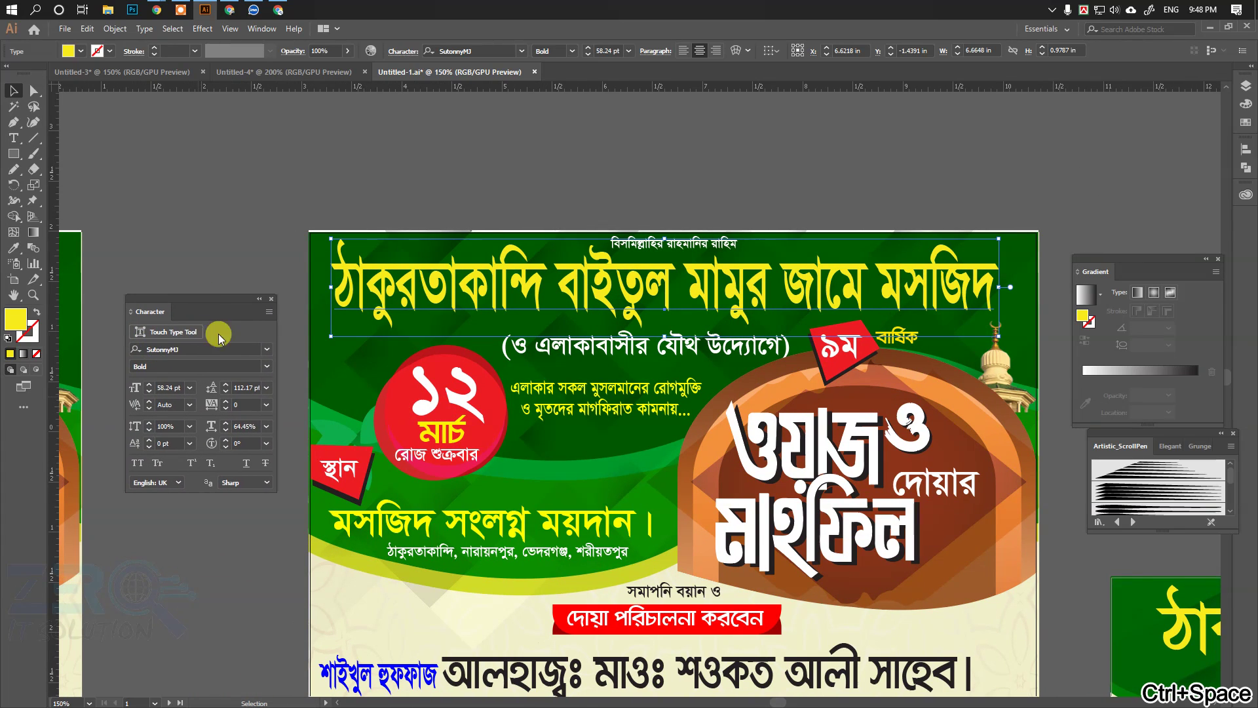
click(252, 349)
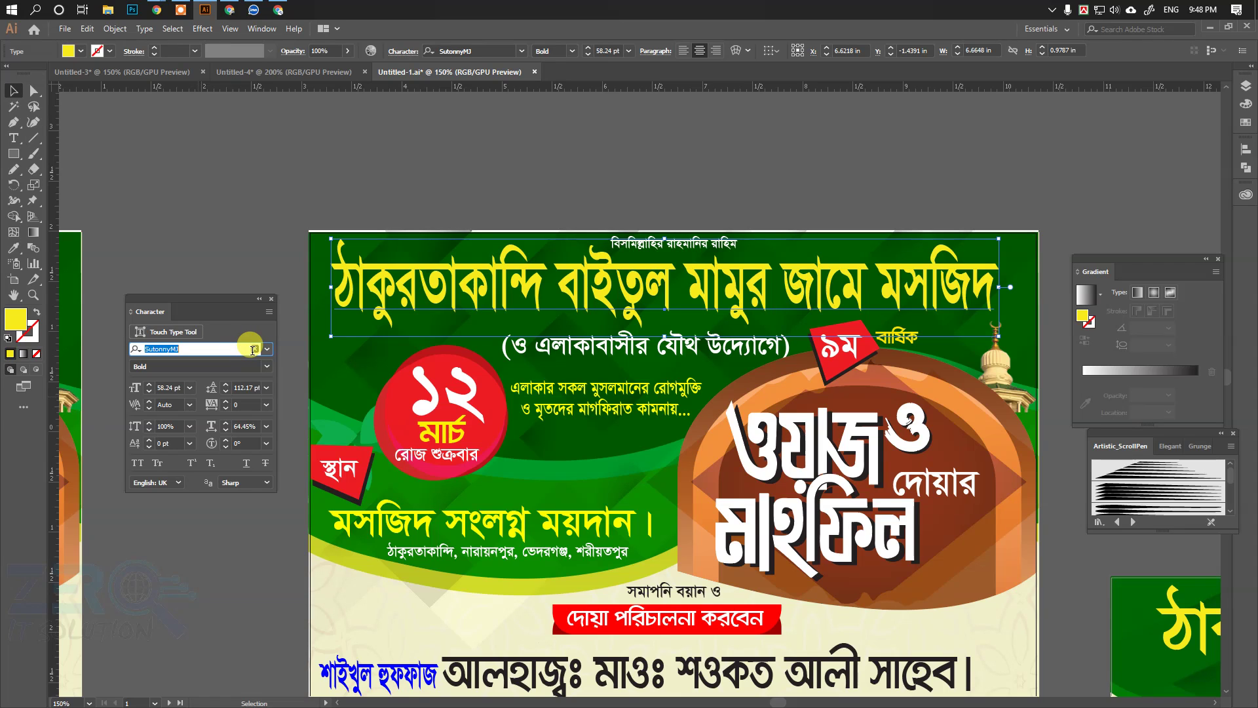
text(kon)
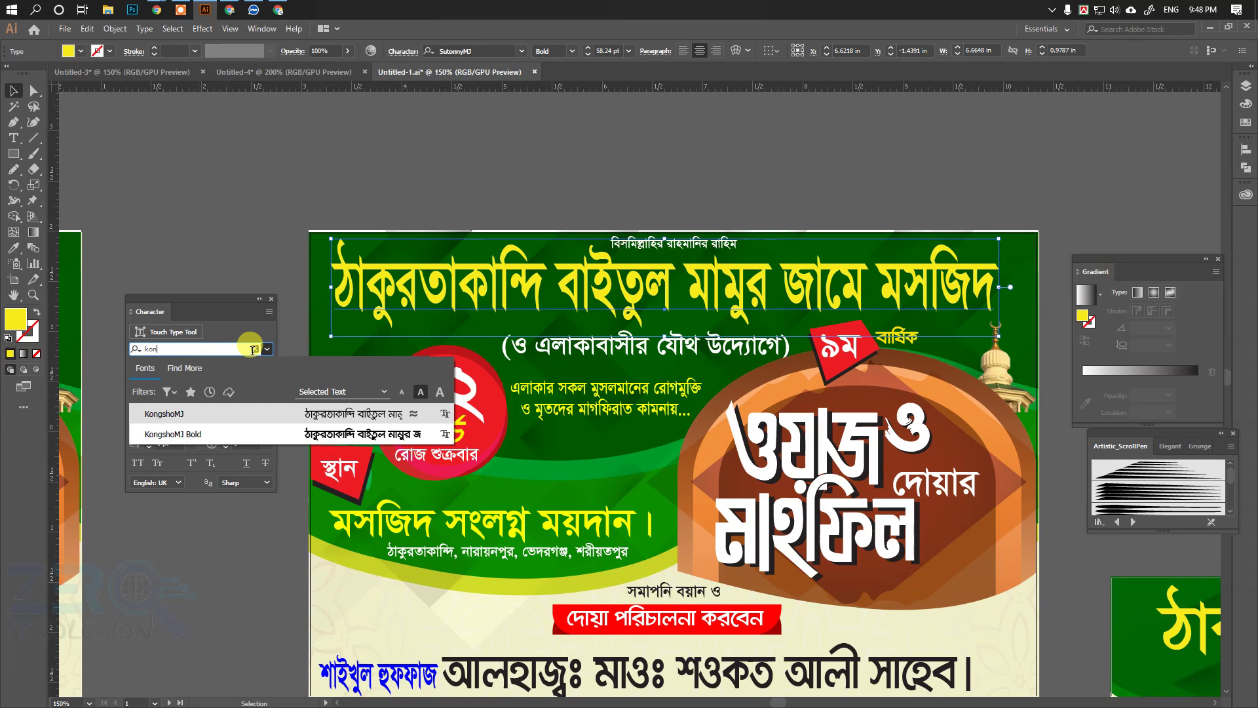
click(214, 434)
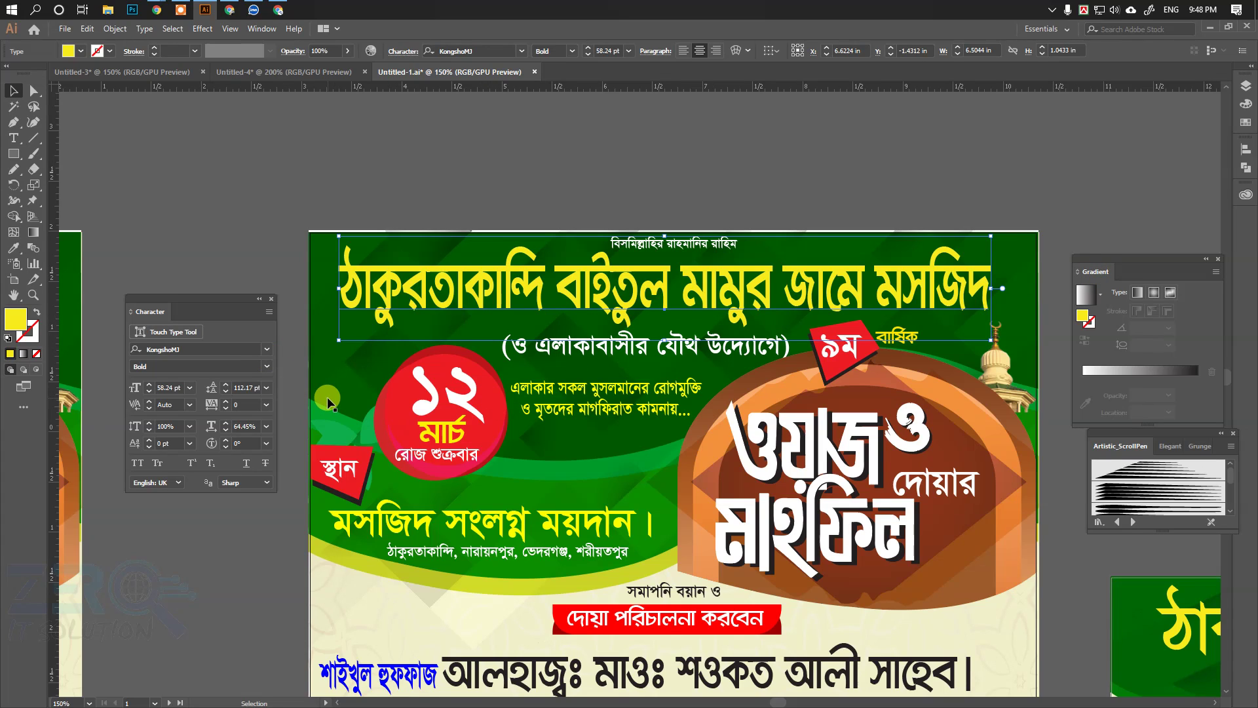
Step: Set the yellow headline's horizontal scale to 68% so it fits within the poster's width
click(228, 425)
click(228, 424)
click(228, 424)
click(228, 425)
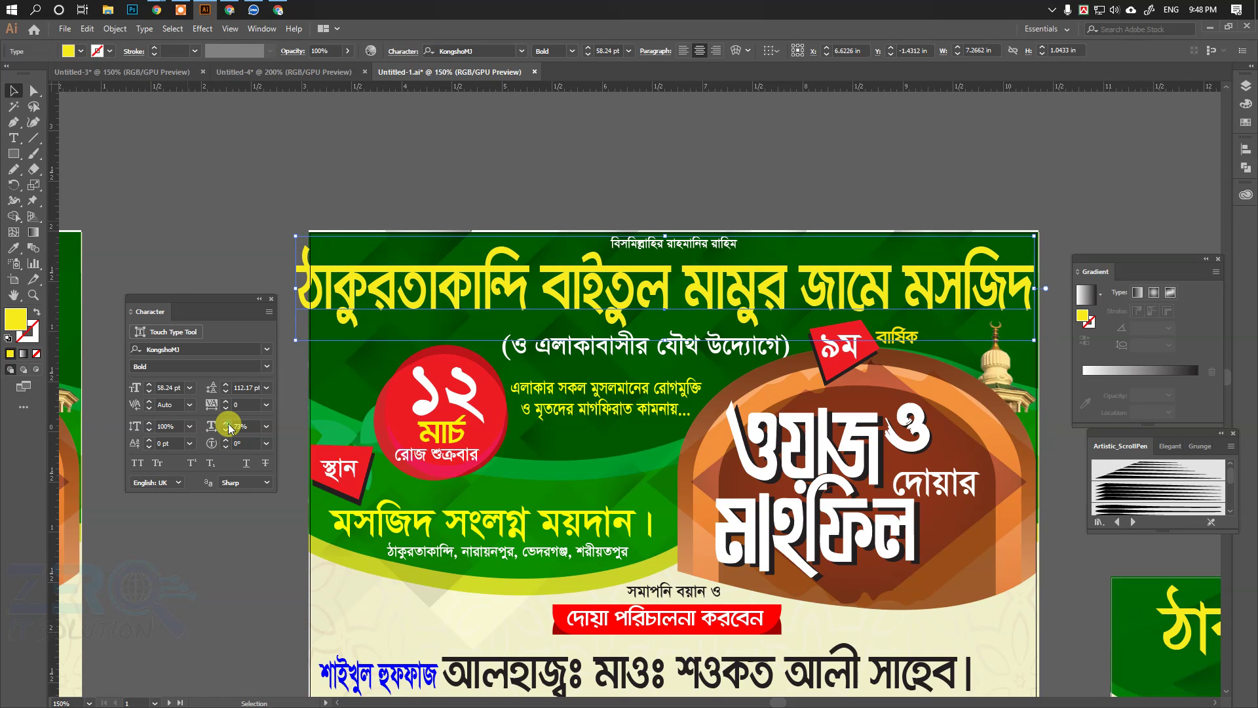
click(228, 424)
click(228, 424)
click(226, 431)
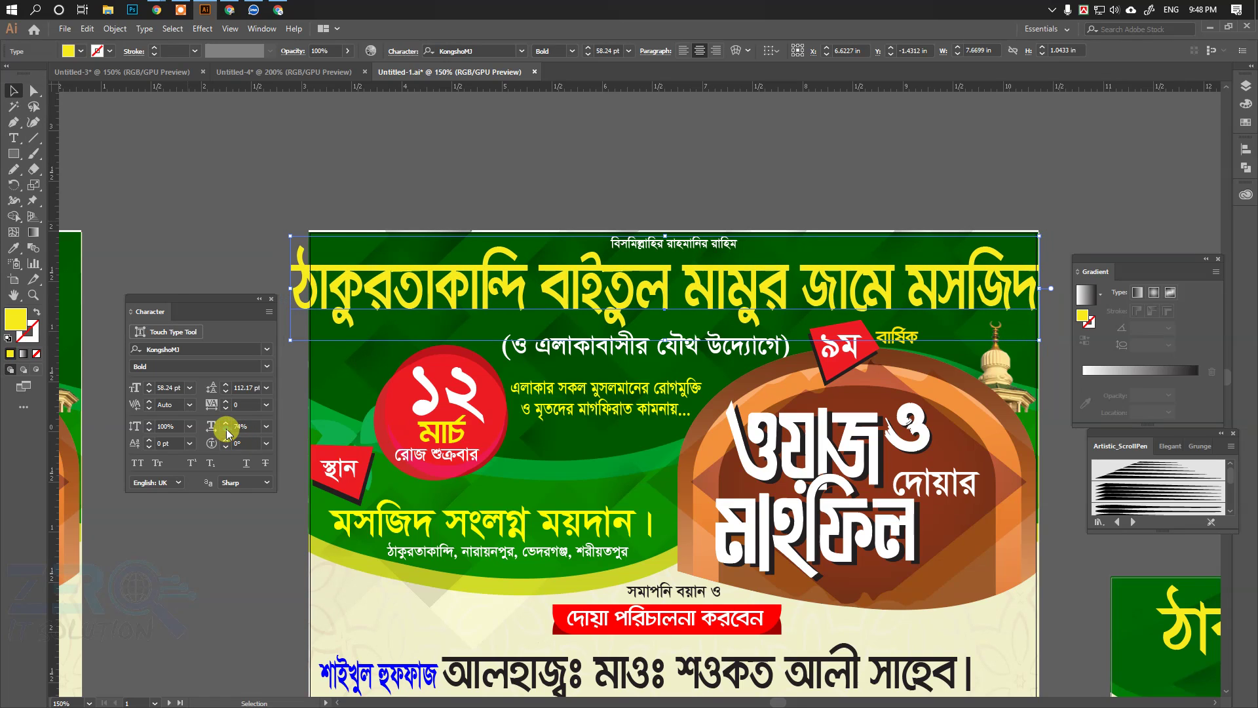
click(226, 431)
click(226, 431)
click(226, 430)
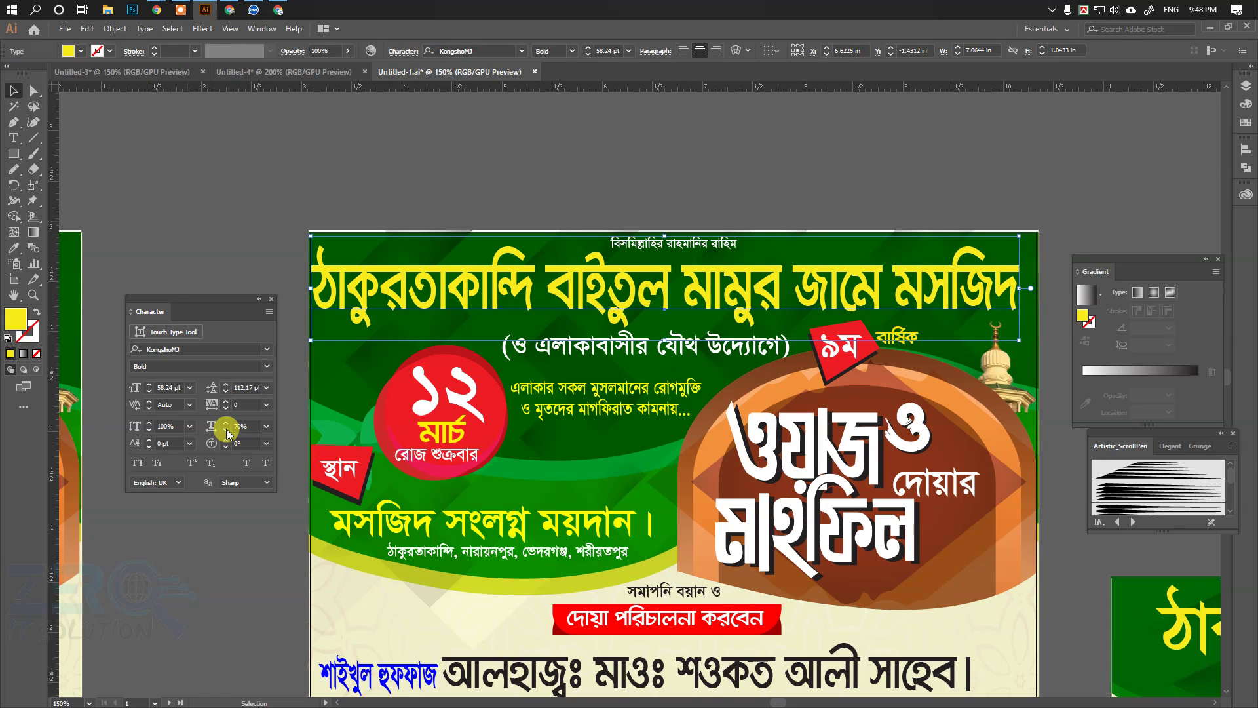
click(226, 429)
click(226, 430)
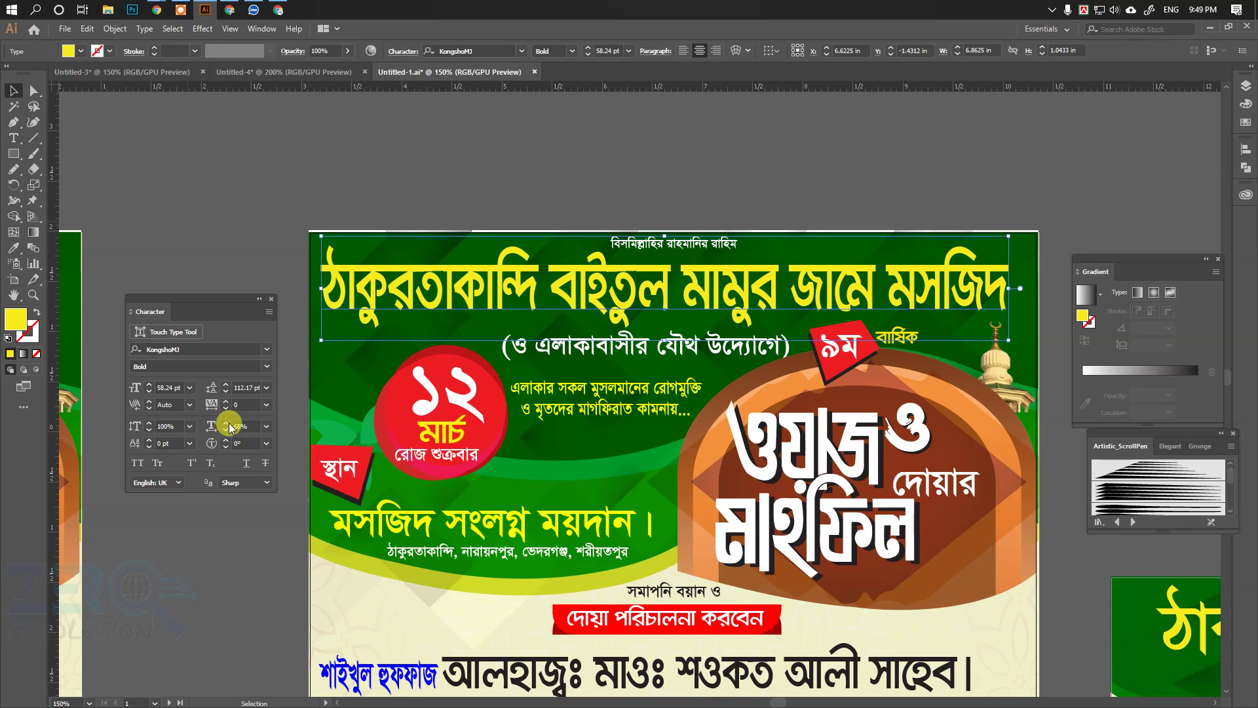
Step: Replace the headline text with "জামিয়া রাহমানিয়া মাদ্রাসা" using the Bangla keyboard layout, and finish text editing
double_click(462, 282)
key(ctrl+a)
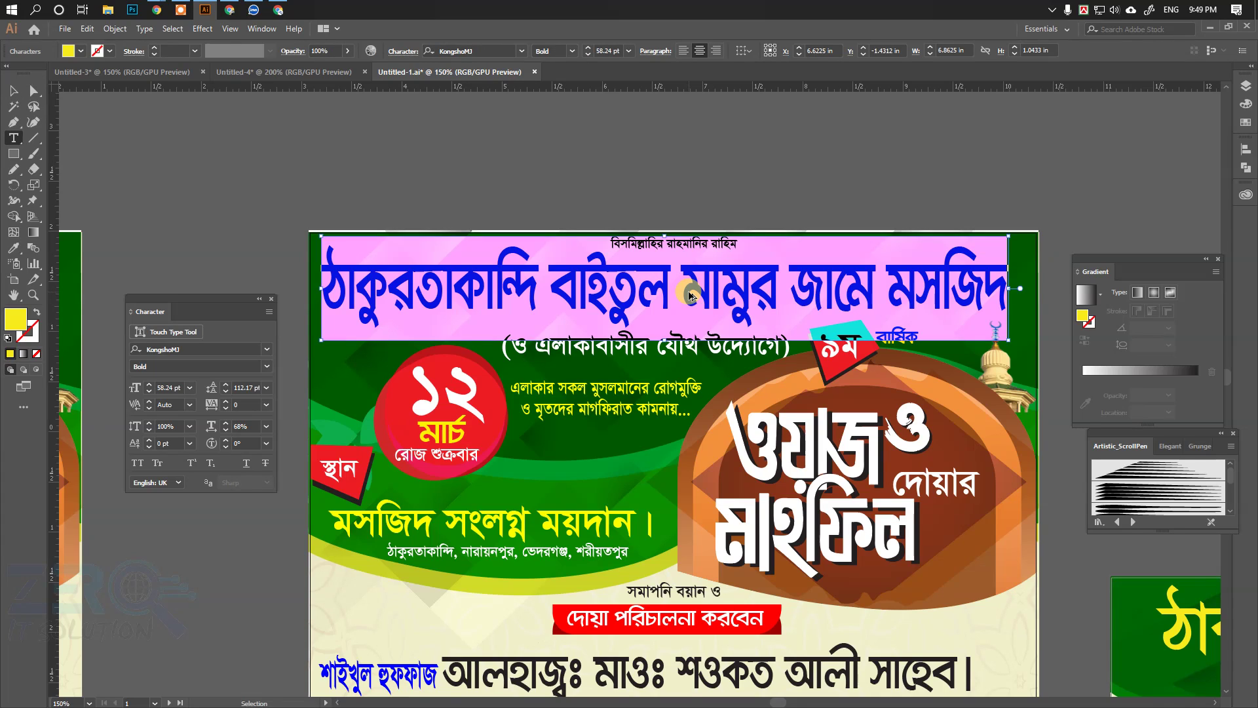
key(ctrl+alt+b)
text(জামি)
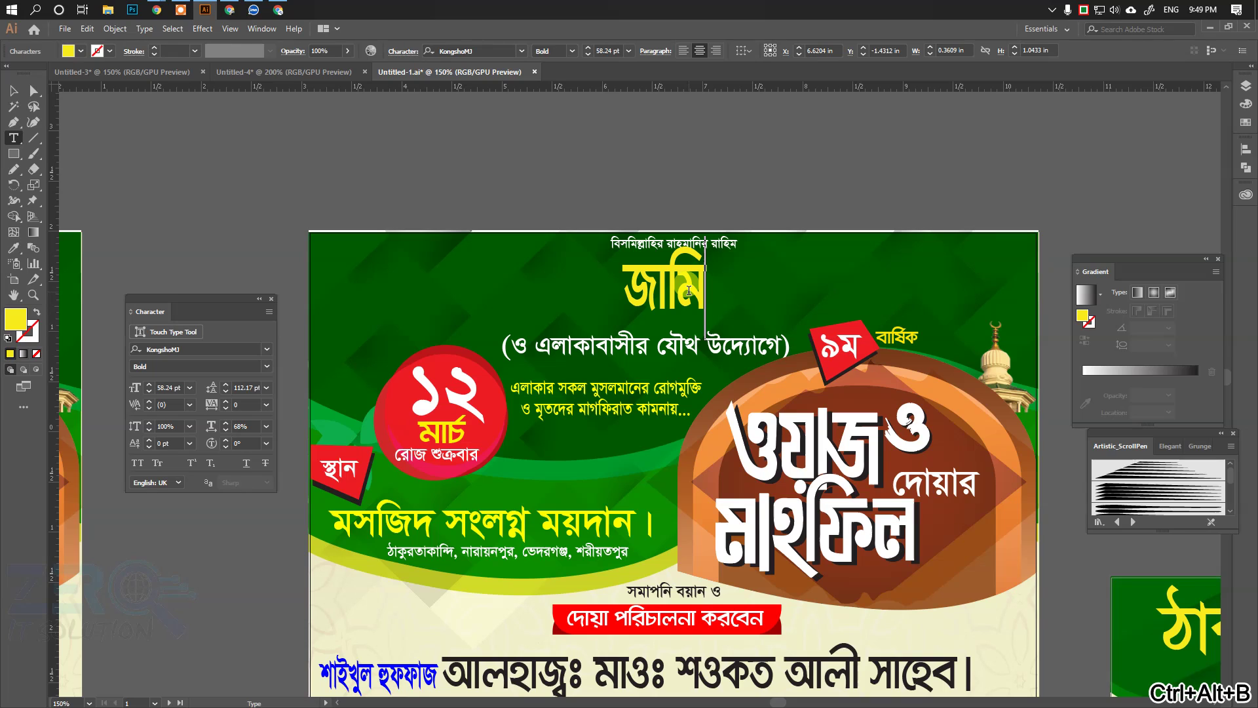
text(য়া রাহি)
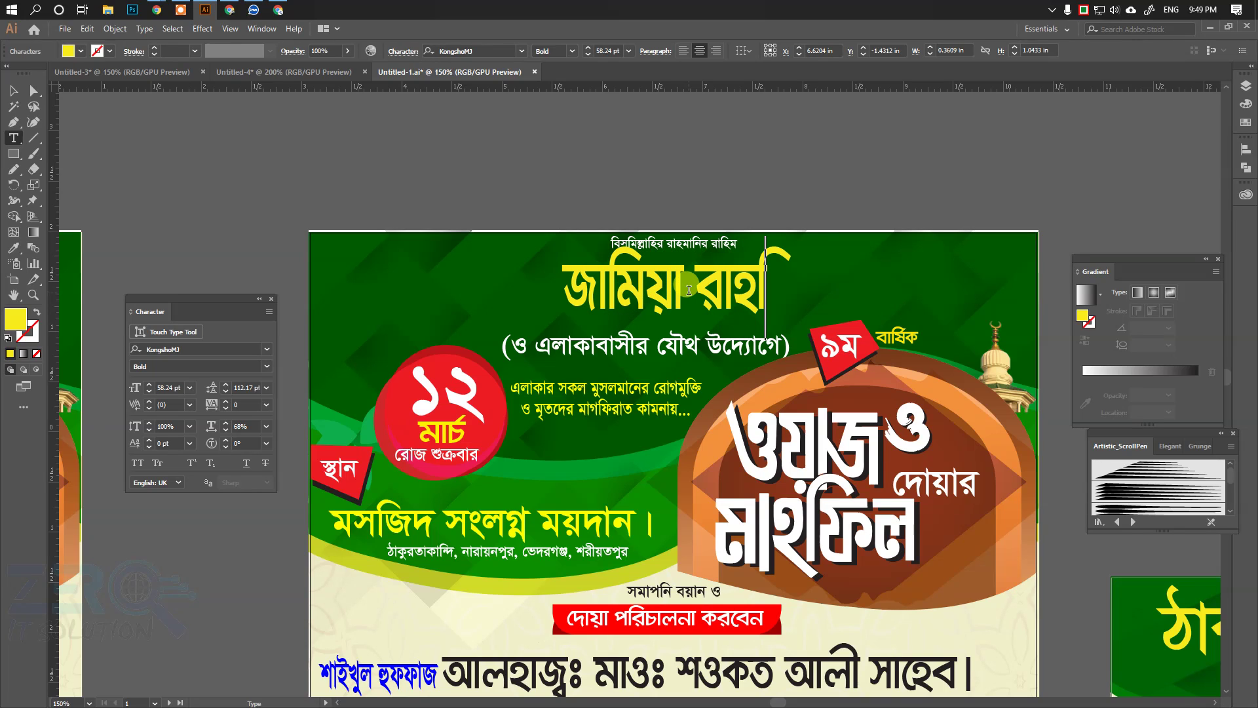
key(BackSpace)
text(মানিয়া মা)
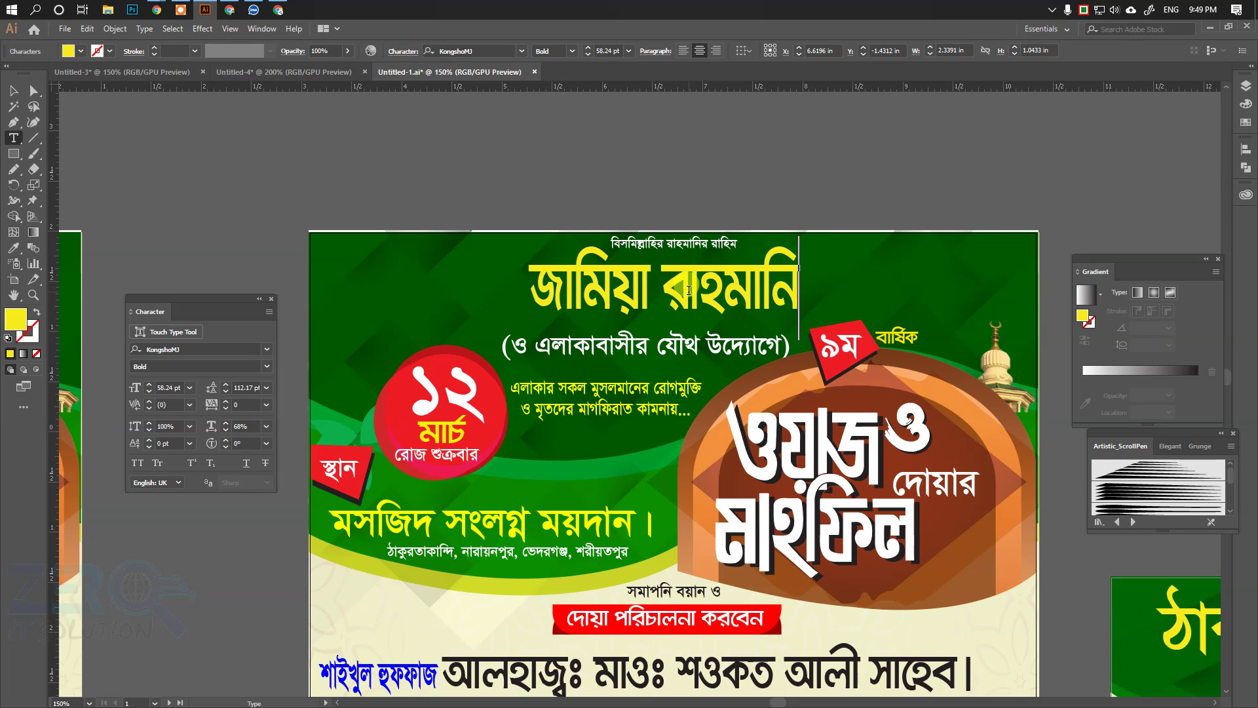
text(দ্রাসা)
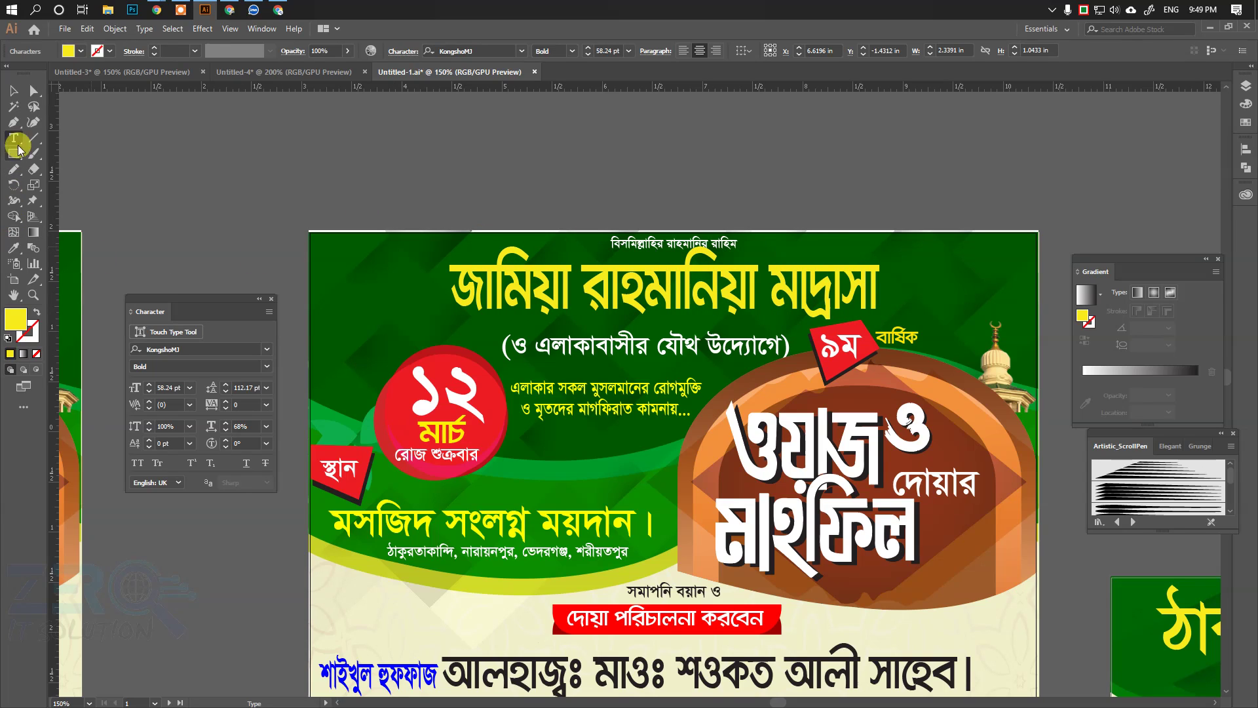
click(13, 90)
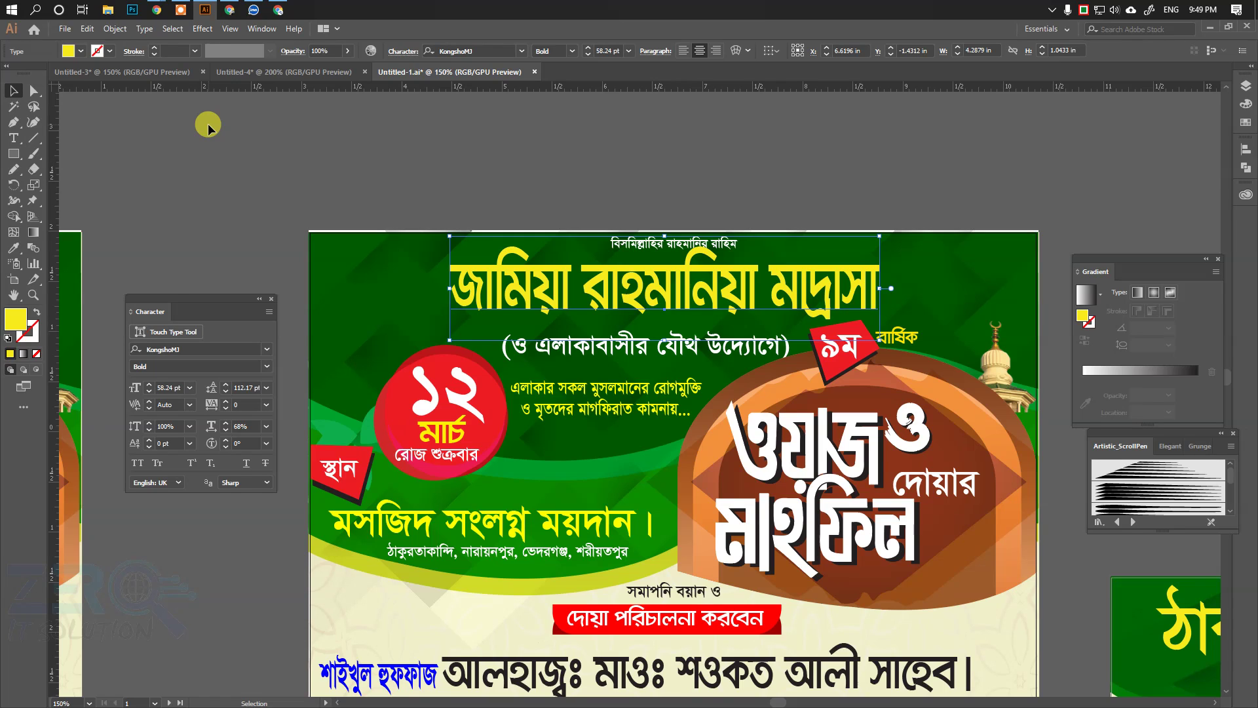
drag(880, 291, 1012, 289)
drag(449, 289, 326, 289)
key(ctrl+z)
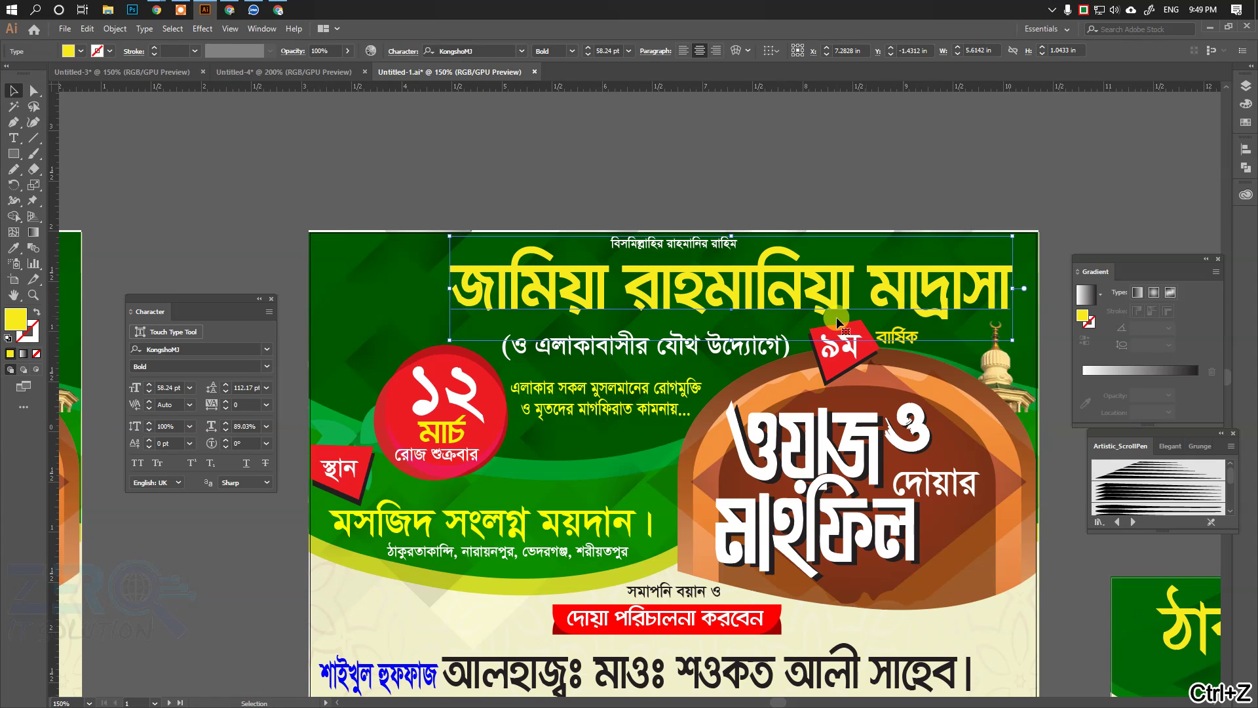
key(ctrl+z)
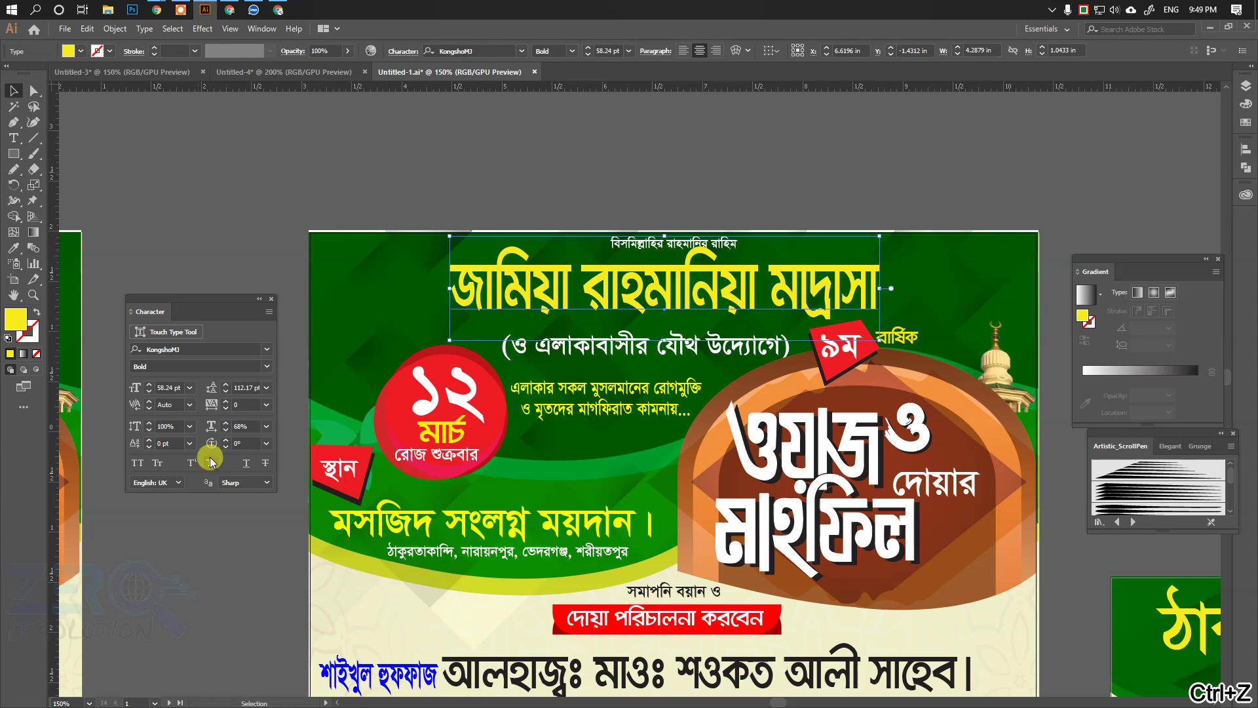
Step: Move the Character panel up, set the yellow headline to 57 pt with 110% horizontal scale, and clear the selection
drag(194, 315, 196, 217)
click(228, 325)
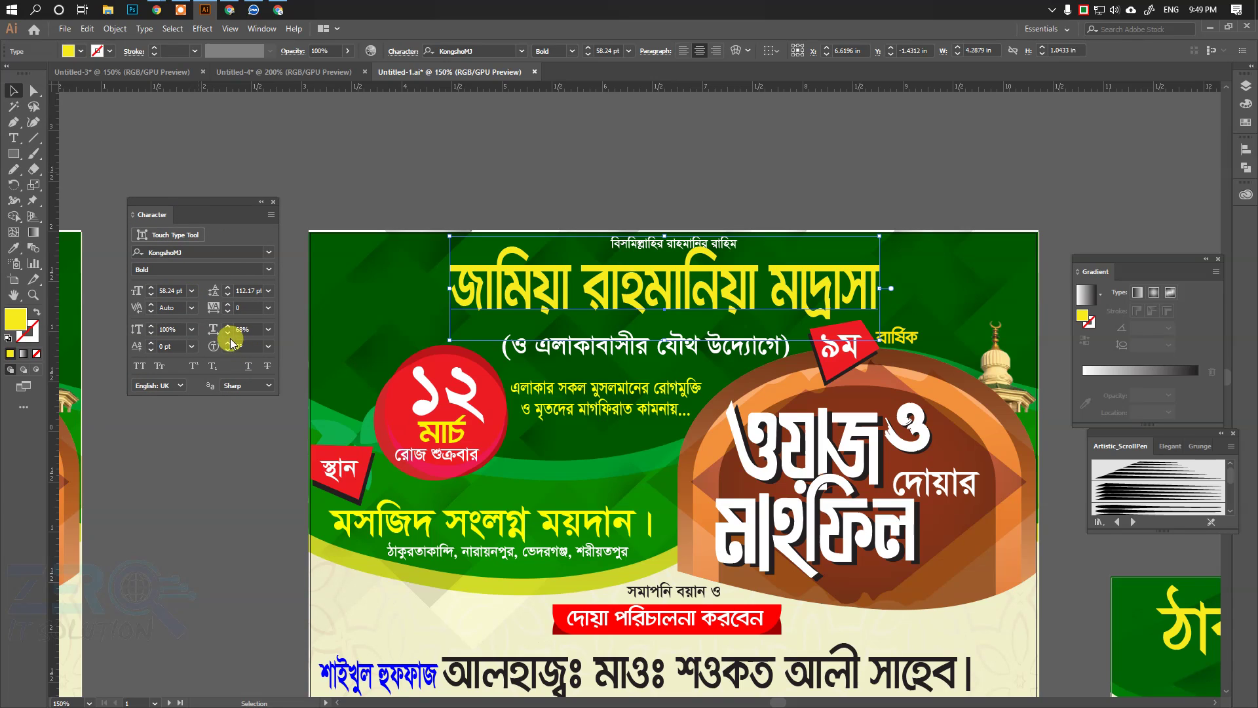
click(227, 325)
click(228, 325)
click(228, 326)
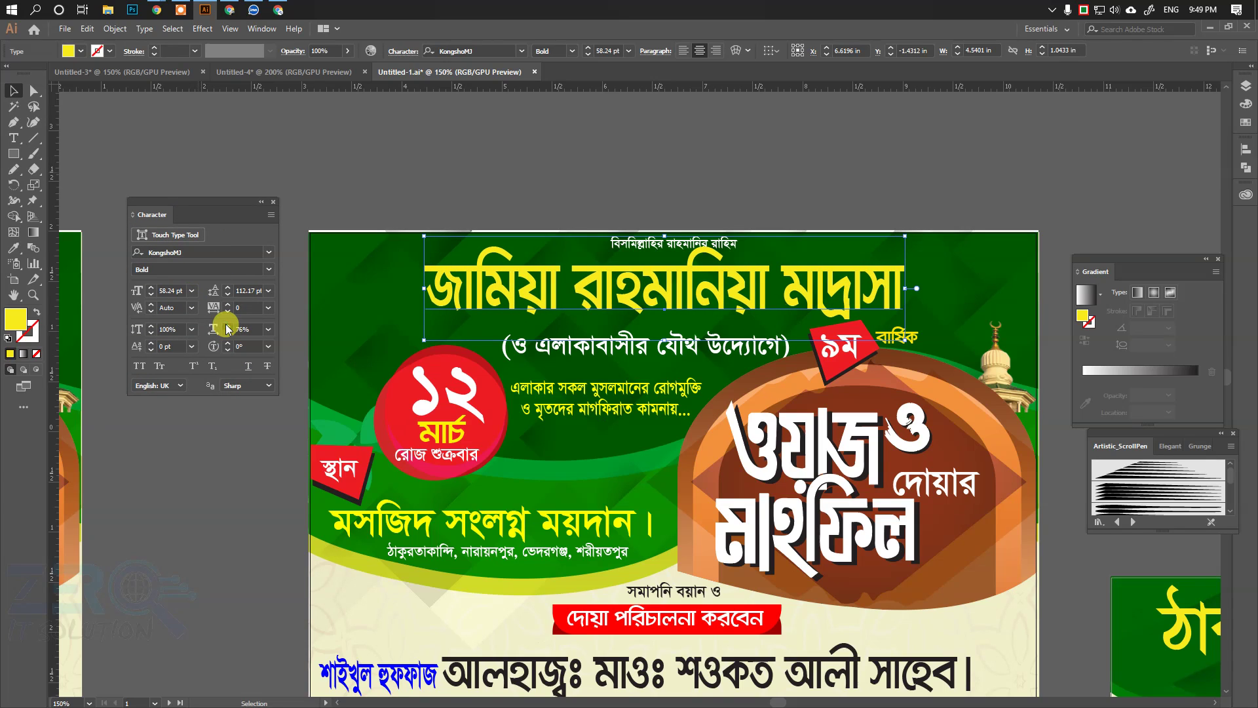
click(227, 325)
click(227, 325)
click(151, 295)
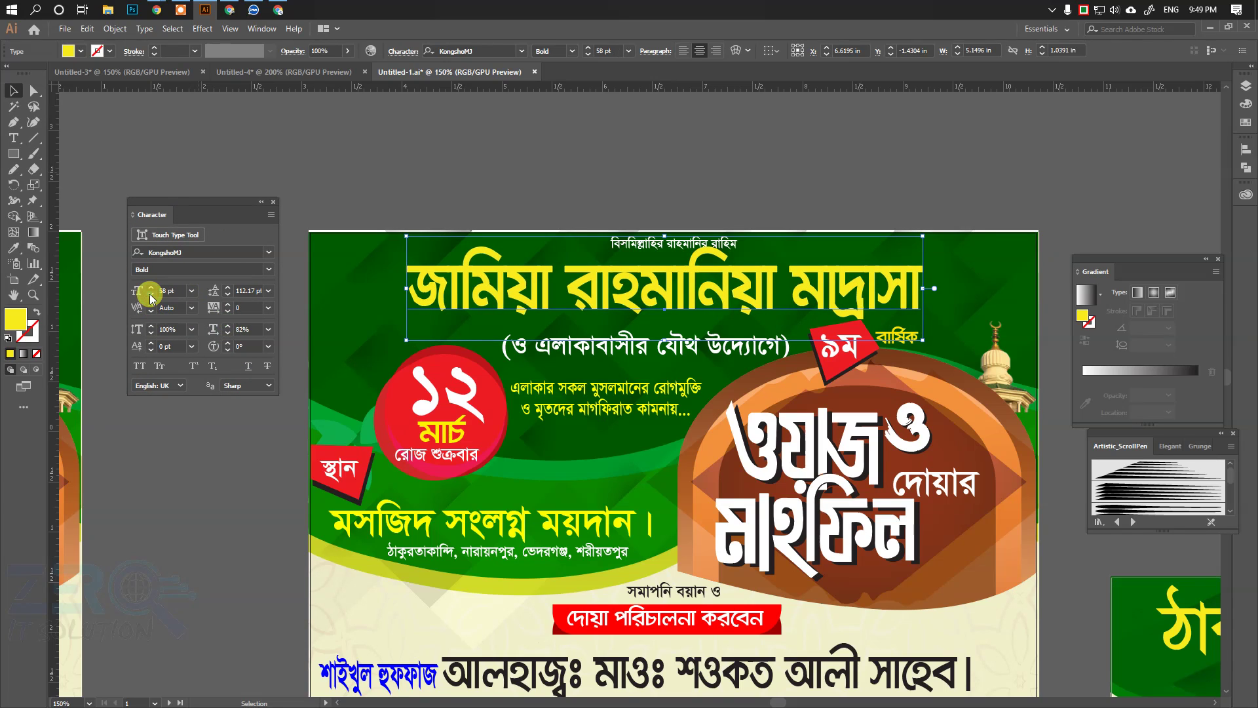
click(151, 295)
click(228, 326)
click(227, 325)
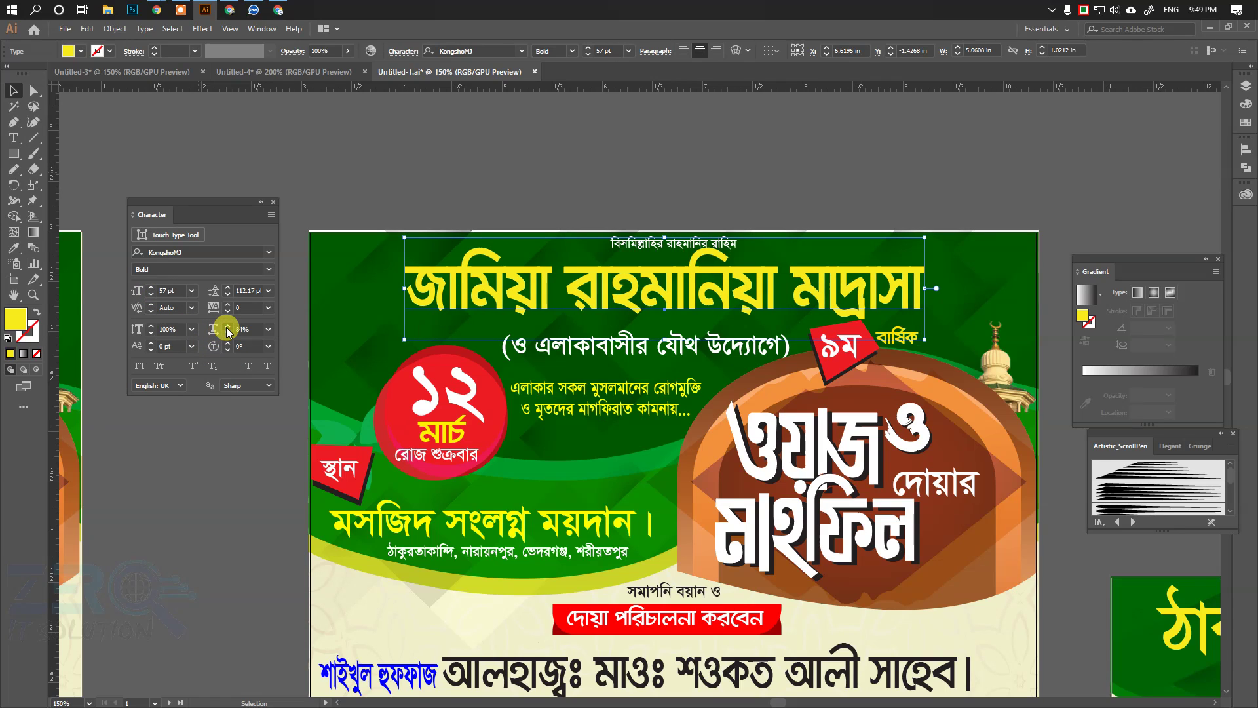
click(228, 325)
click(227, 326)
click(227, 325)
click(227, 325)
click(227, 326)
click(227, 325)
click(227, 326)
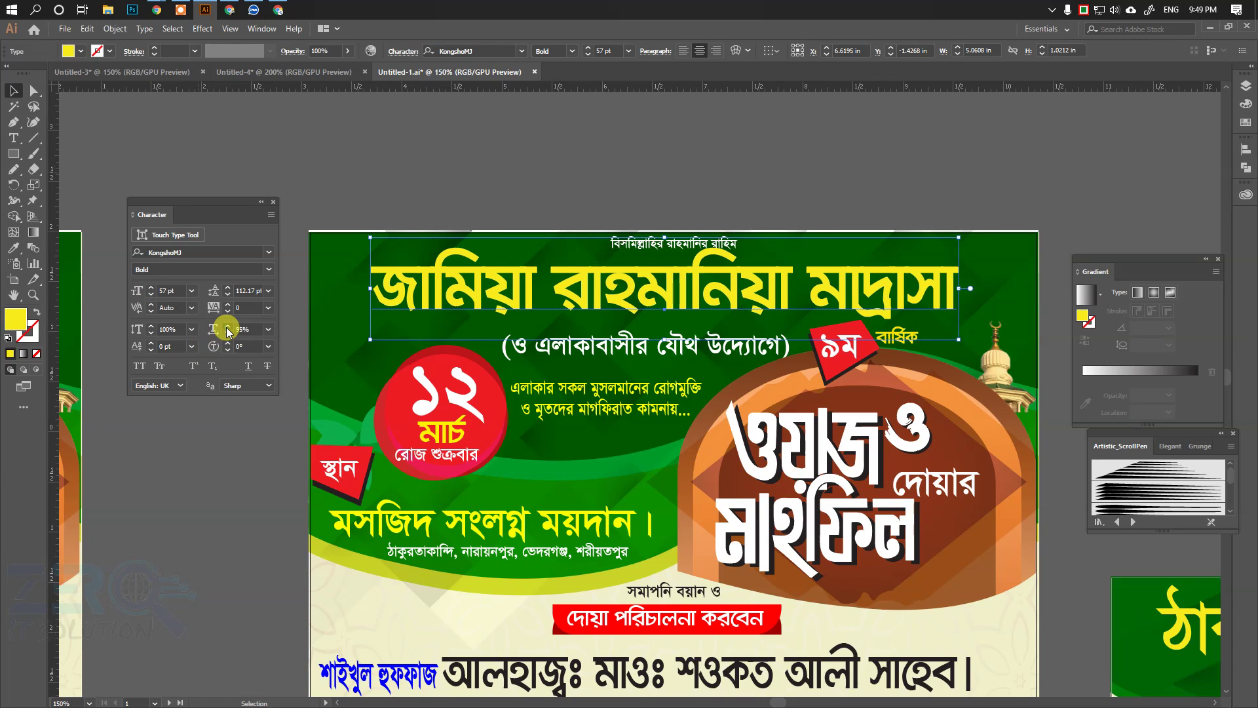
click(227, 326)
click(228, 326)
click(227, 325)
click(228, 325)
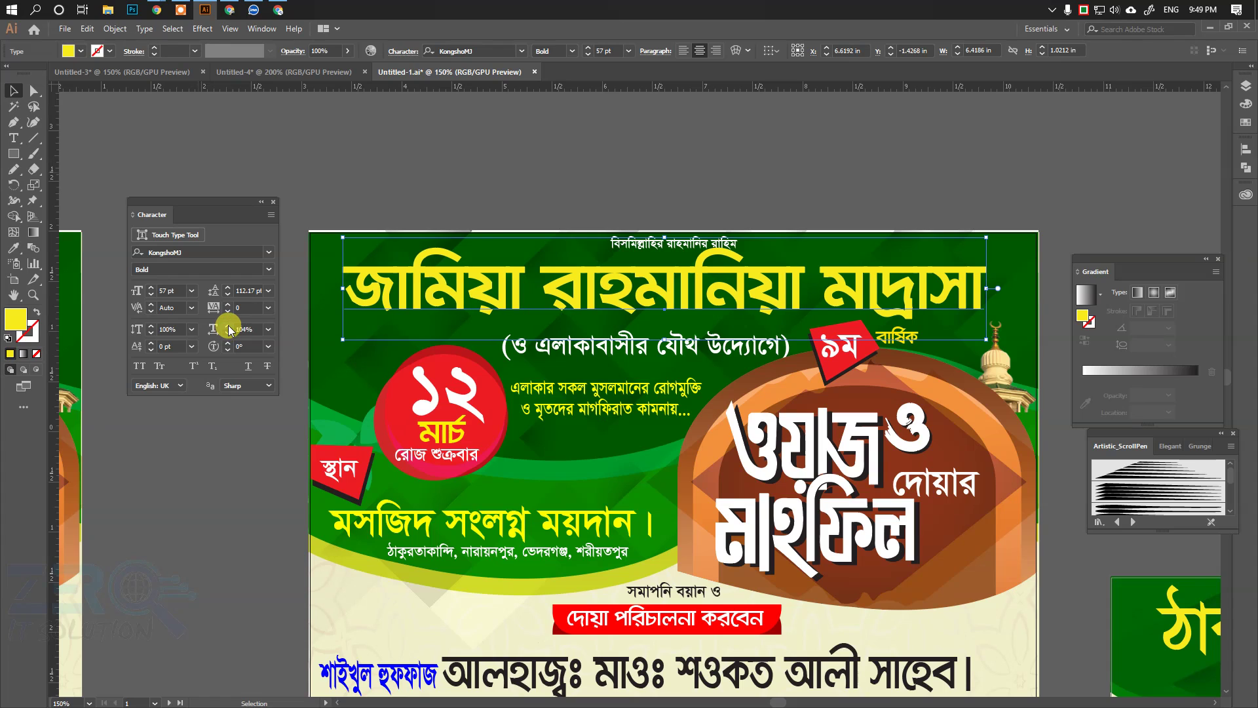
click(228, 326)
click(227, 325)
click(228, 326)
click(227, 326)
click(227, 326)
click(228, 326)
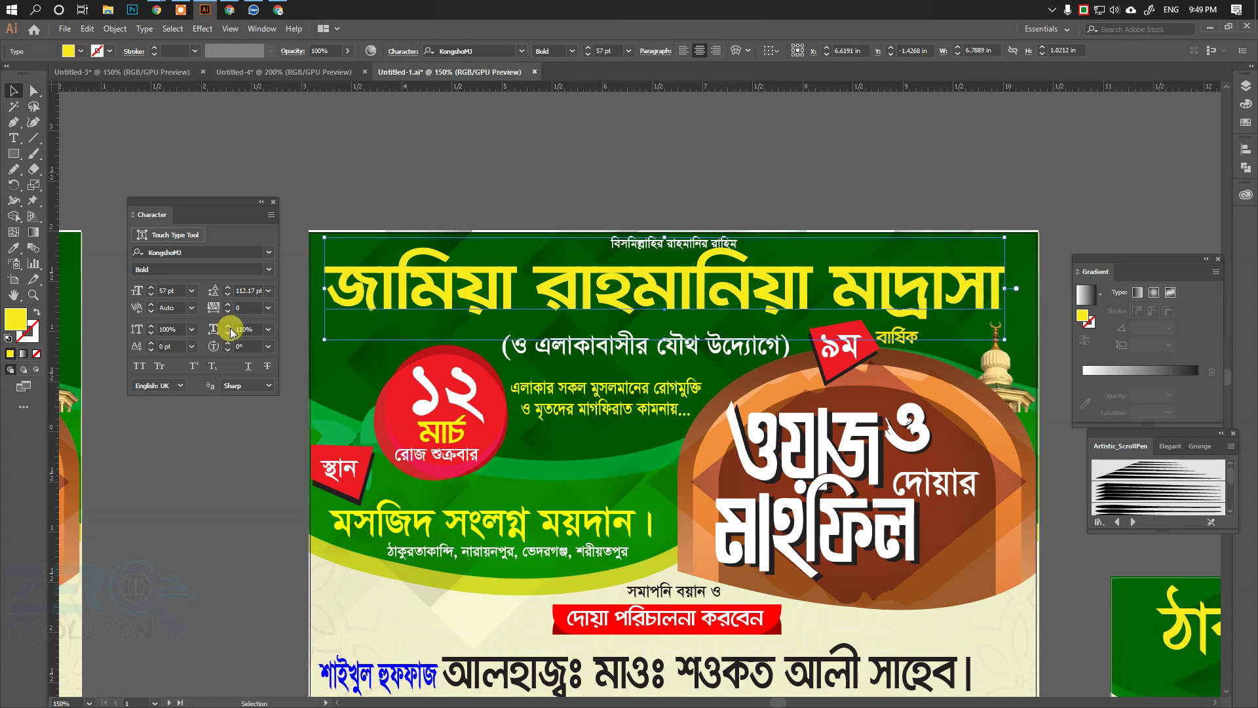
click(260, 478)
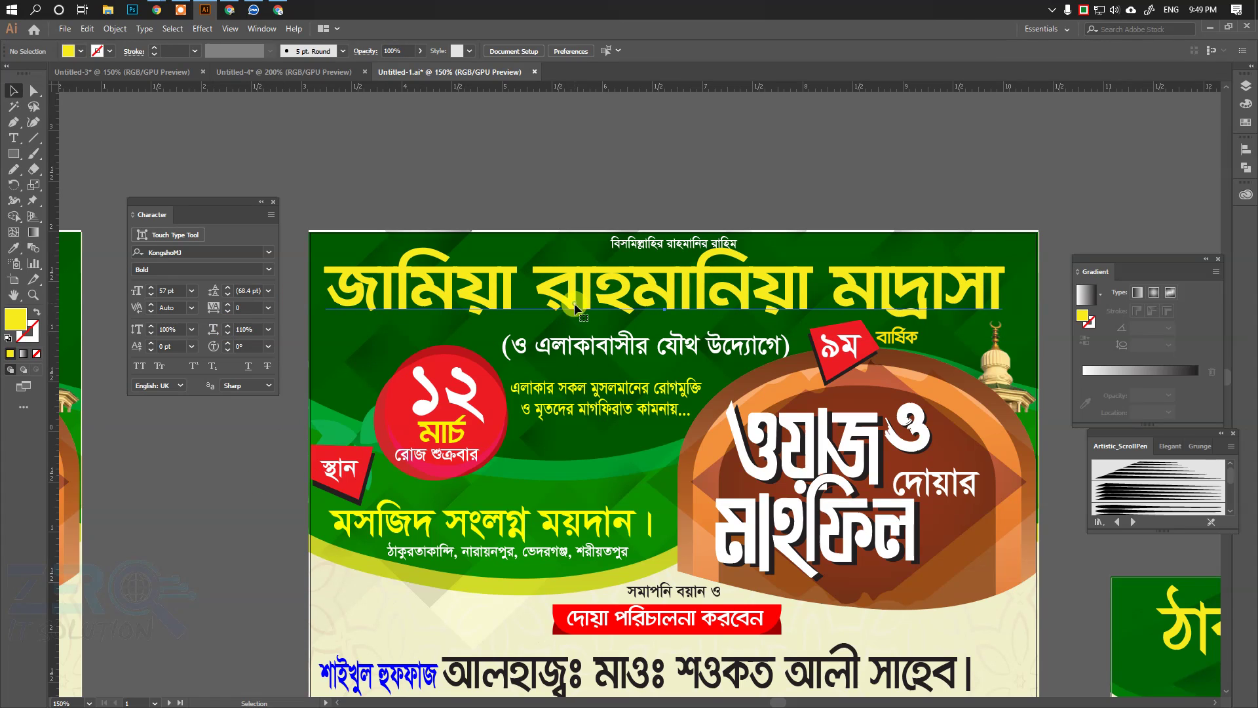
Step: Move the yellow headline down about 0.11 in and set its font to Lima Bosonto Bijoy52 Regular
drag(575, 308, 574, 319)
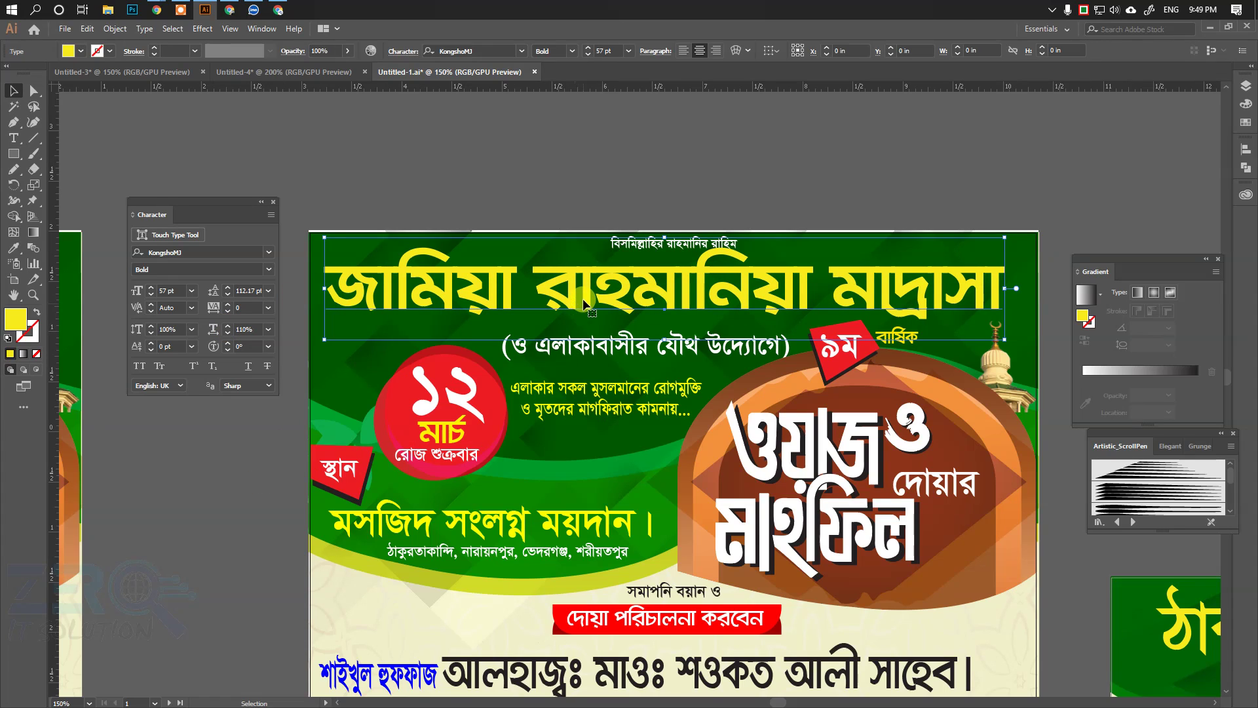
click(229, 253)
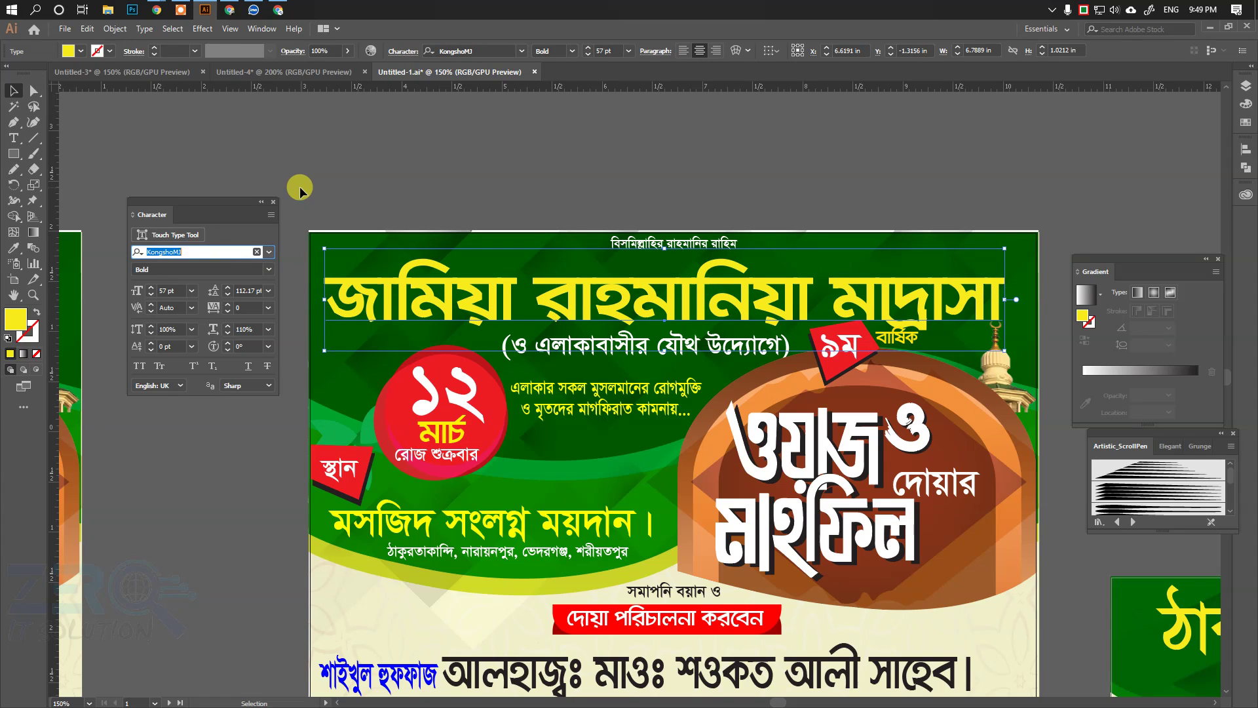
click(269, 253)
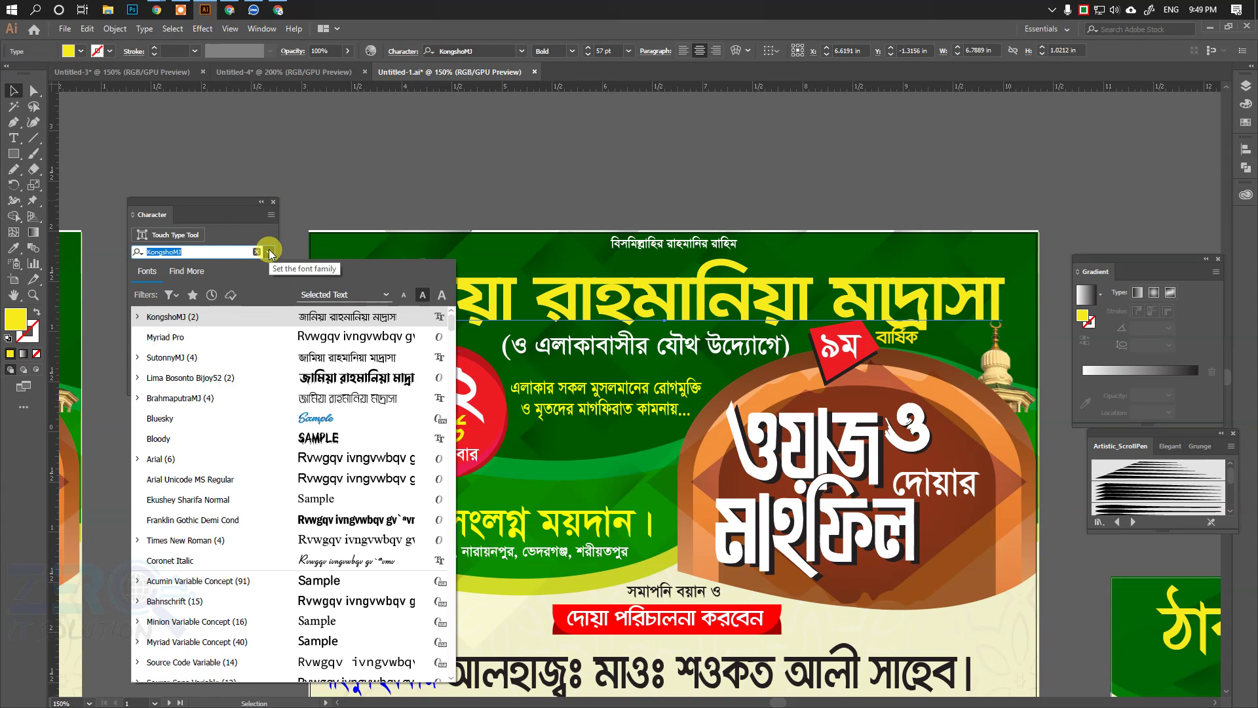
click(300, 379)
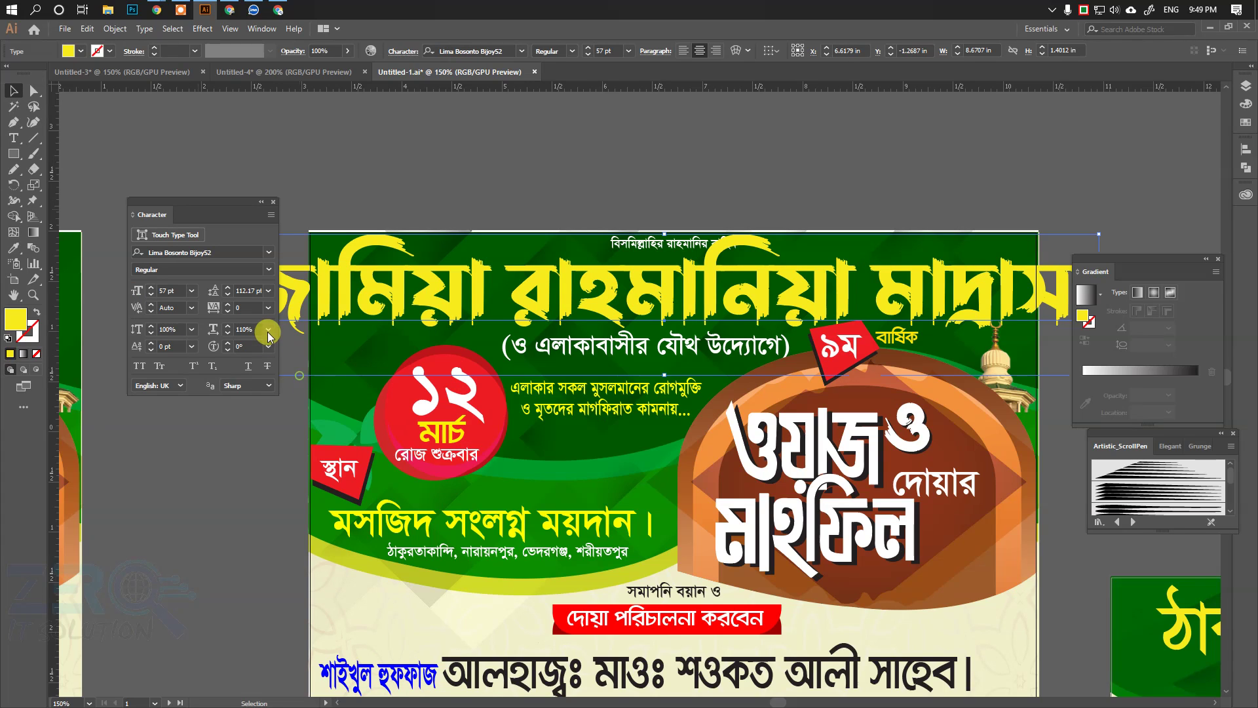
Step: Set the yellow headline's font size to 44 pt
click(160, 308)
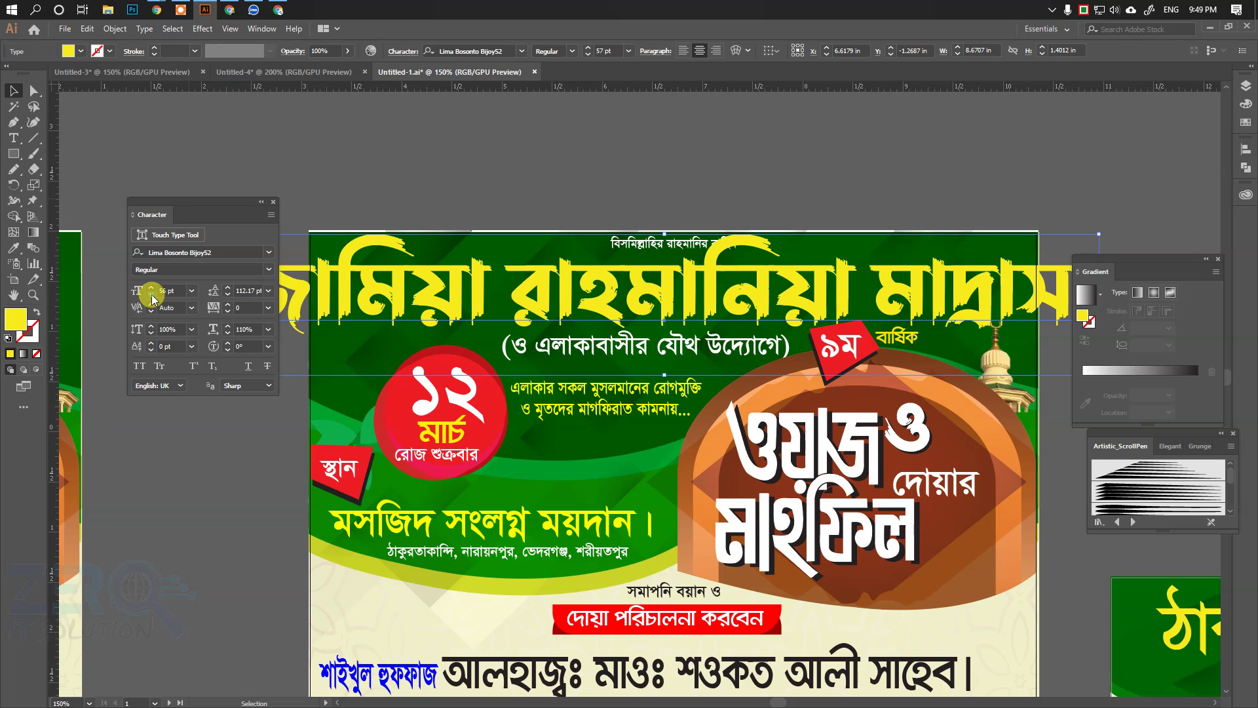
click(151, 296)
click(151, 295)
click(151, 295)
click(151, 295)
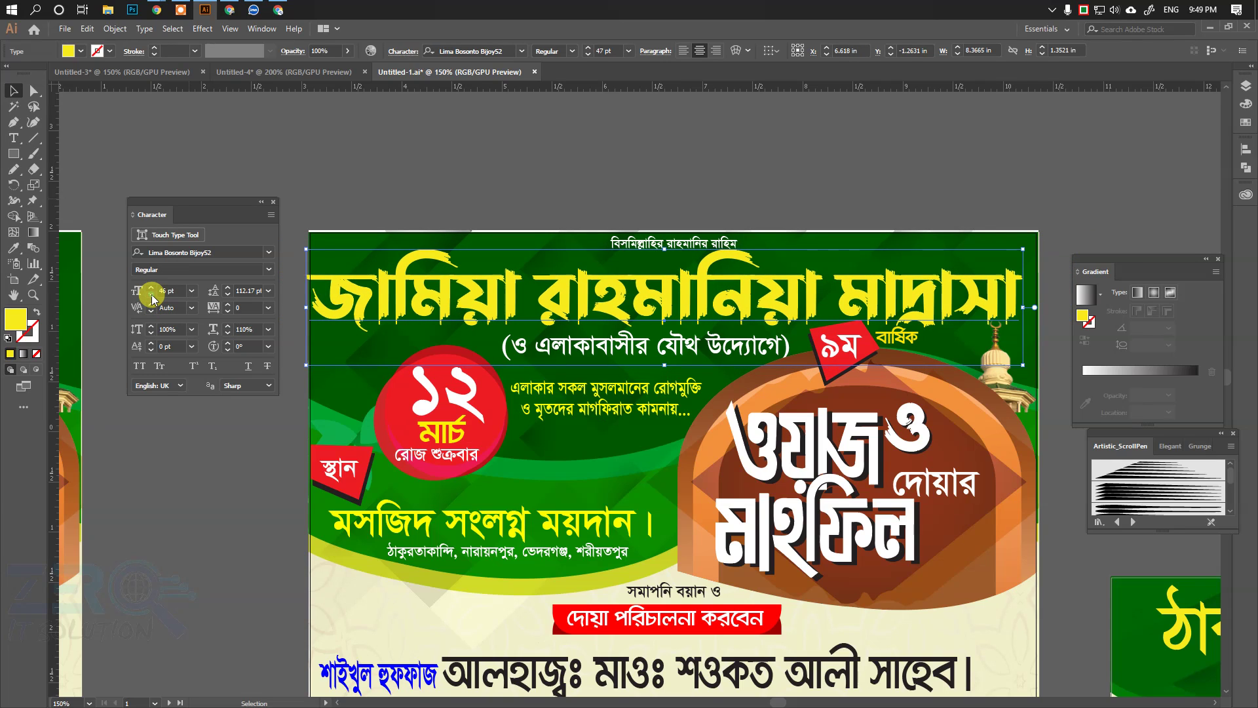
click(151, 295)
click(152, 295)
Step: Set the yellow headline's horizontal scale to 108%, nudge it slightly up and to the left, and clear the selection
click(227, 335)
click(228, 336)
click(228, 335)
click(228, 336)
click(228, 335)
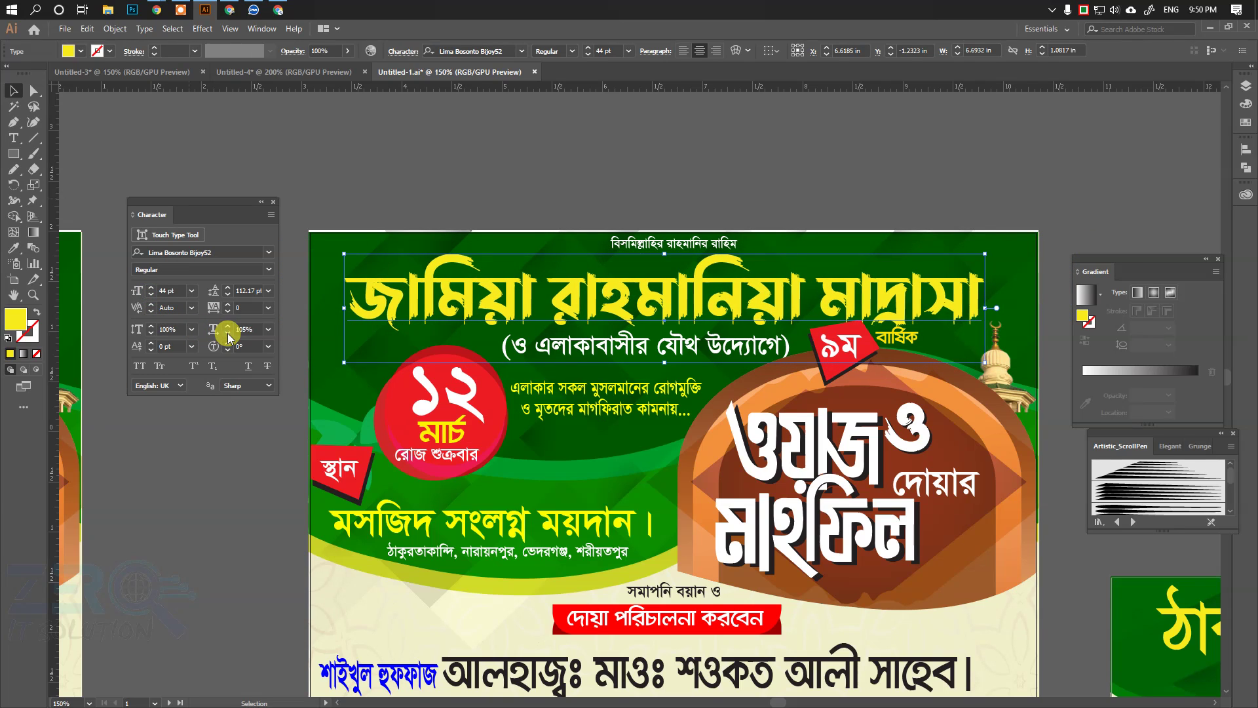
click(227, 335)
click(227, 335)
click(228, 335)
click(228, 336)
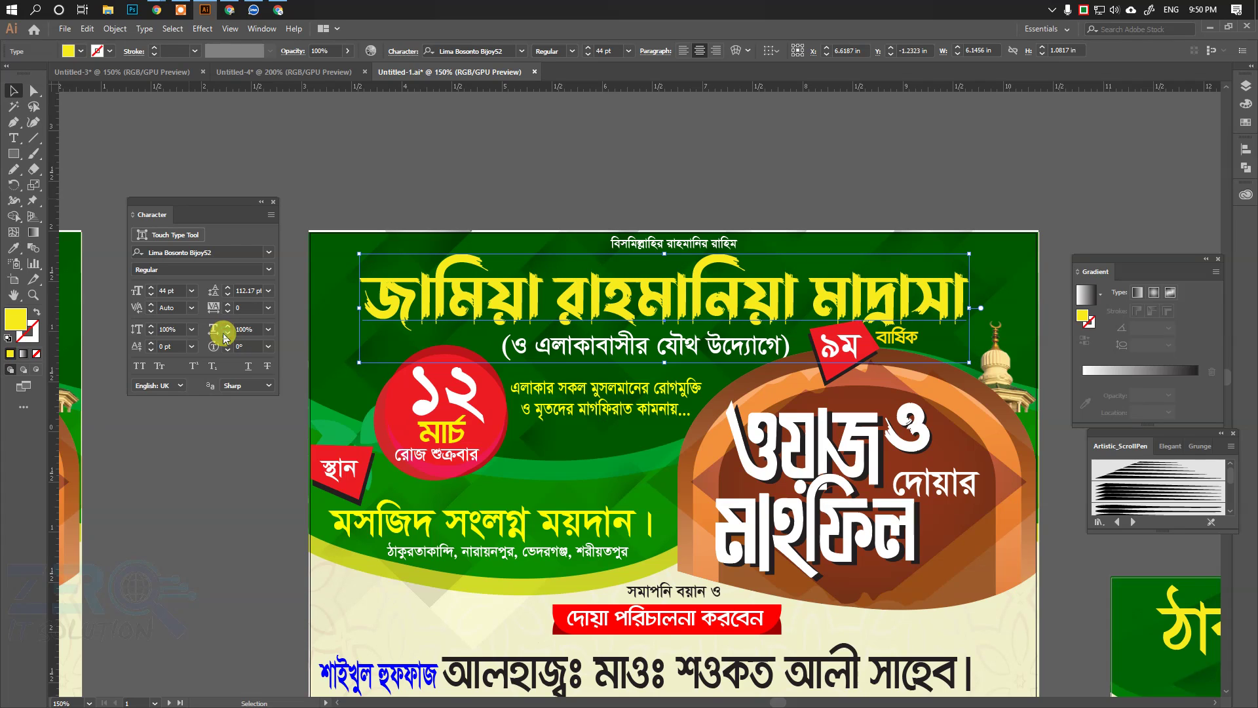
click(227, 336)
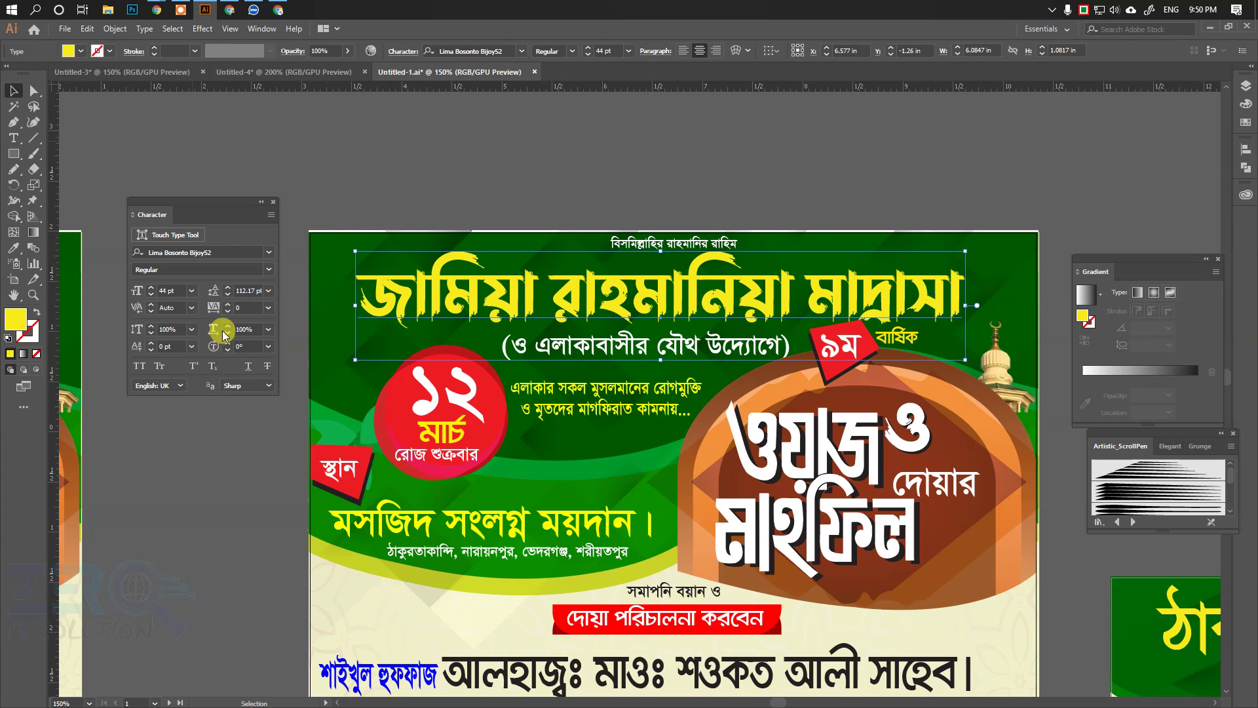
click(228, 326)
click(228, 327)
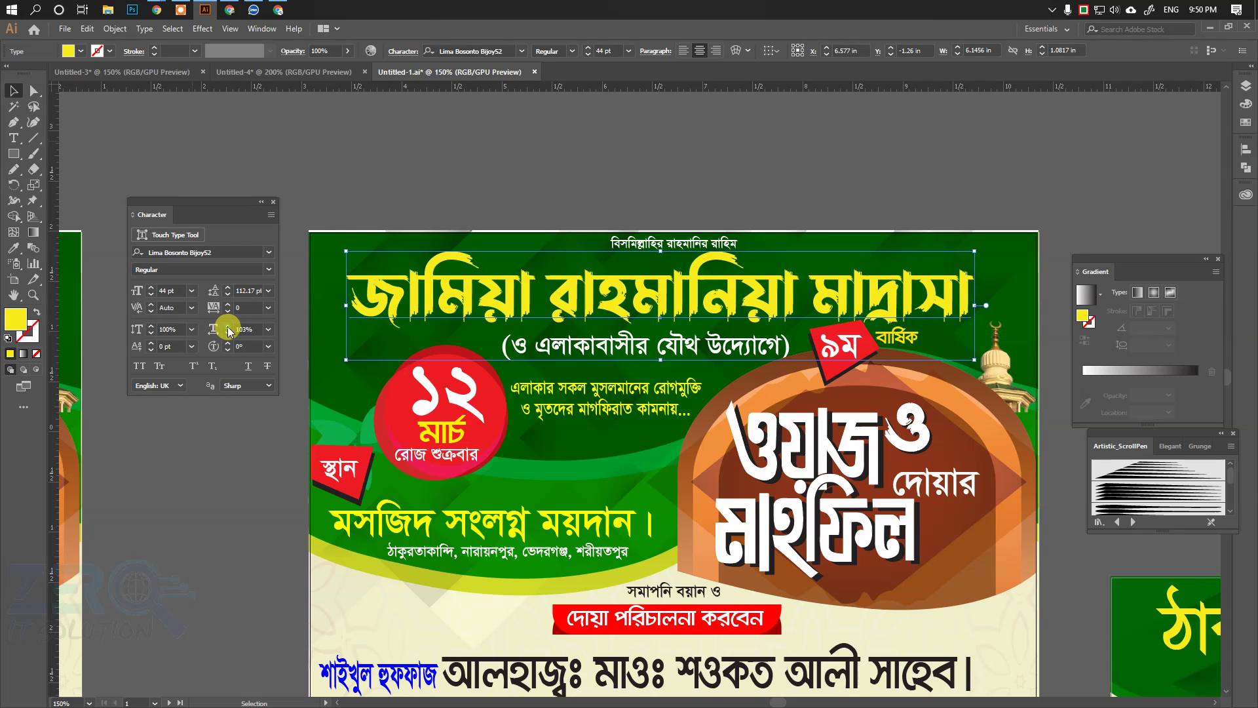
click(228, 326)
click(228, 326)
click(228, 326)
click(228, 326)
click(228, 326)
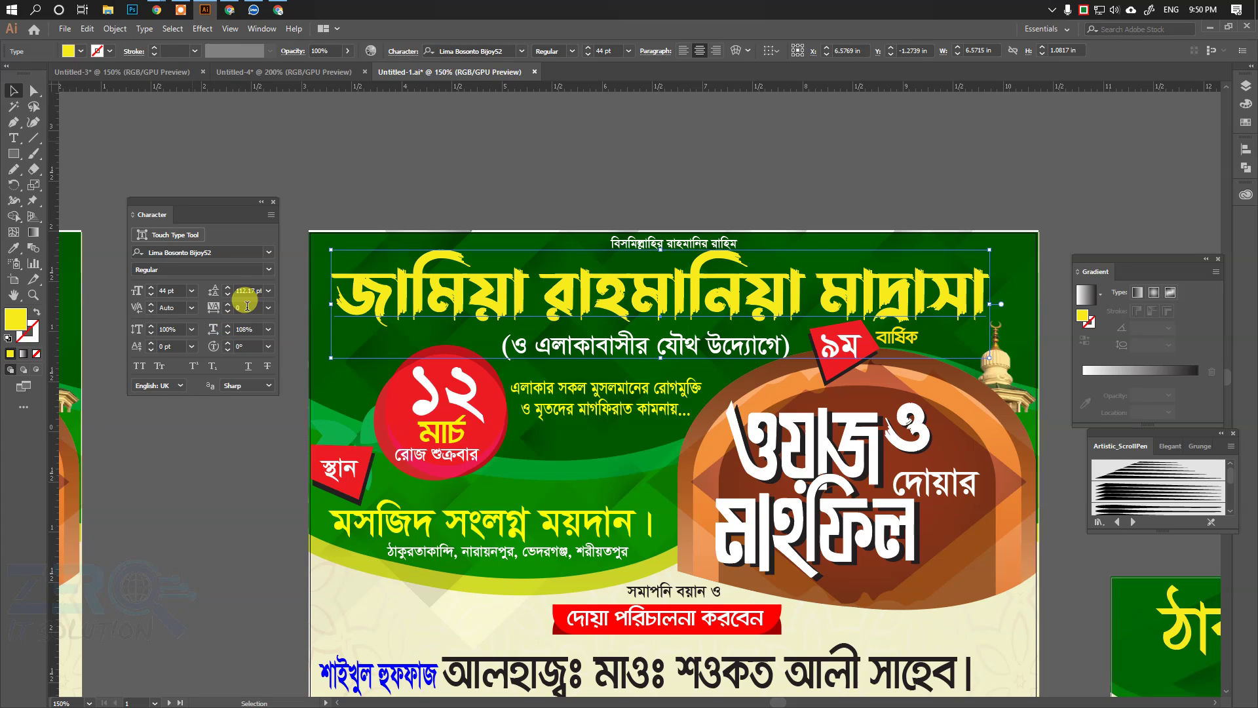
click(308, 187)
Step: Examine the poster from the headline and date badge down to the speaker names and footer
ctrl+alt+click(673, 459)
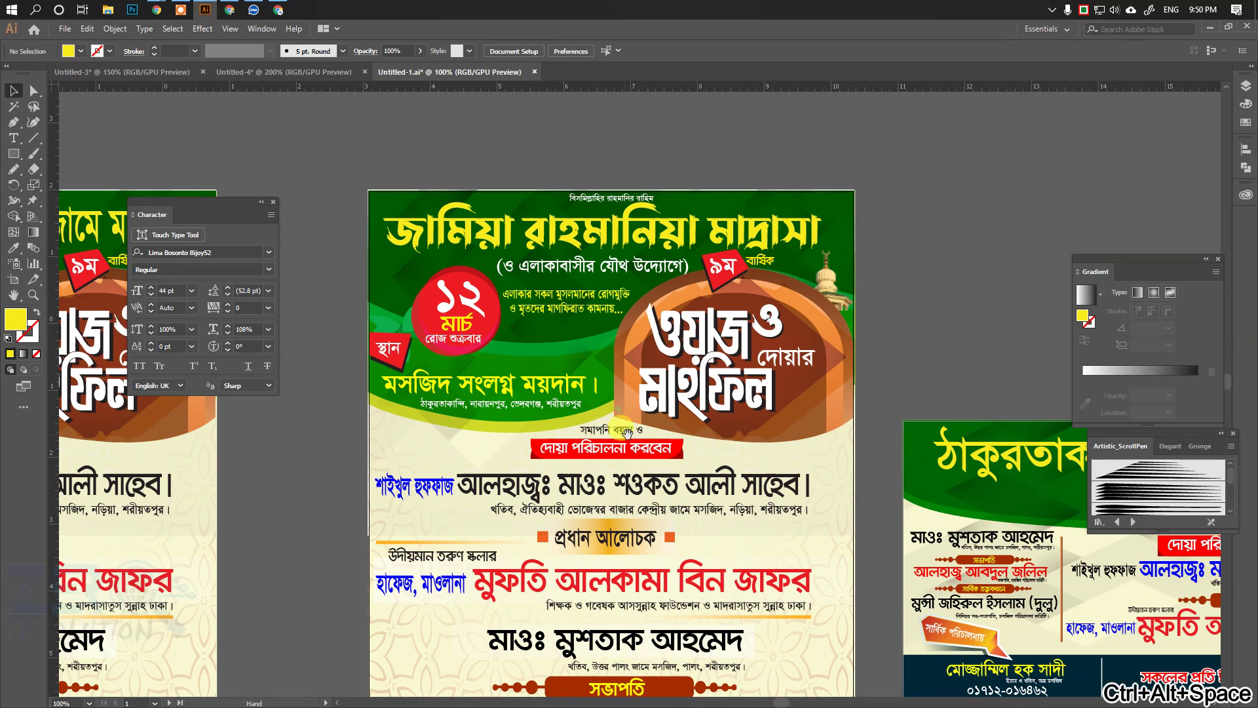
ctrl+click(614, 352)
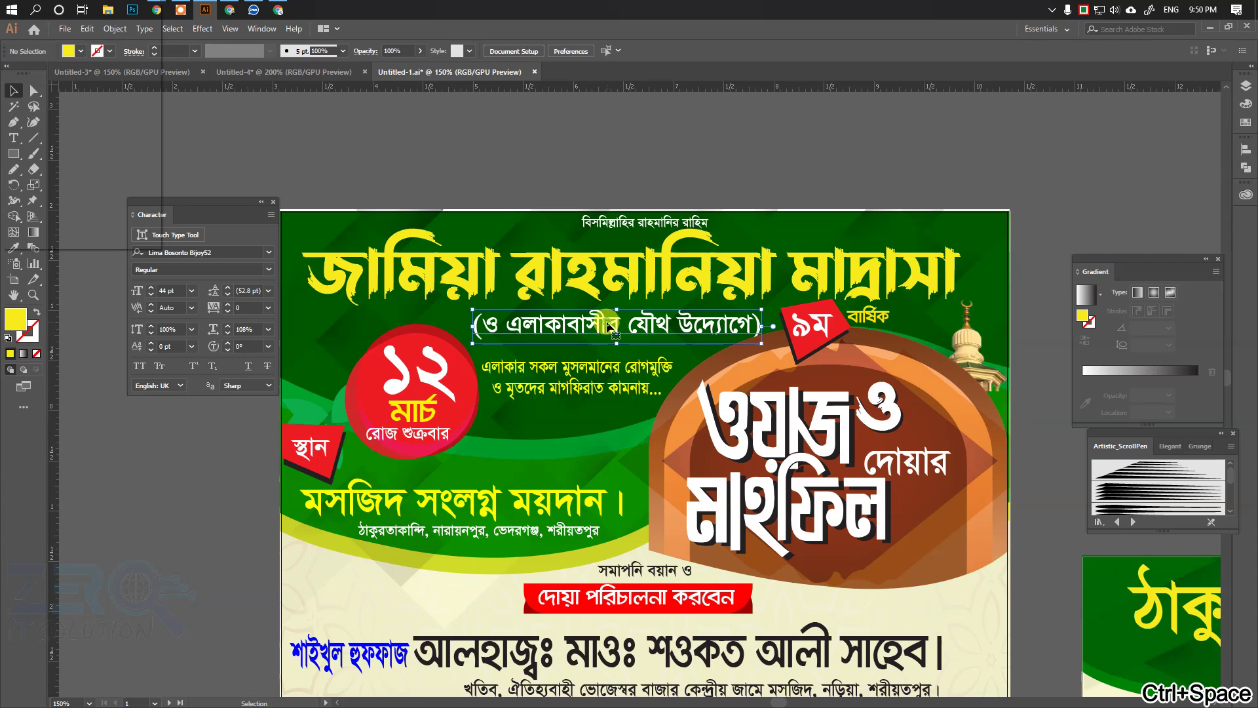
click(452, 375)
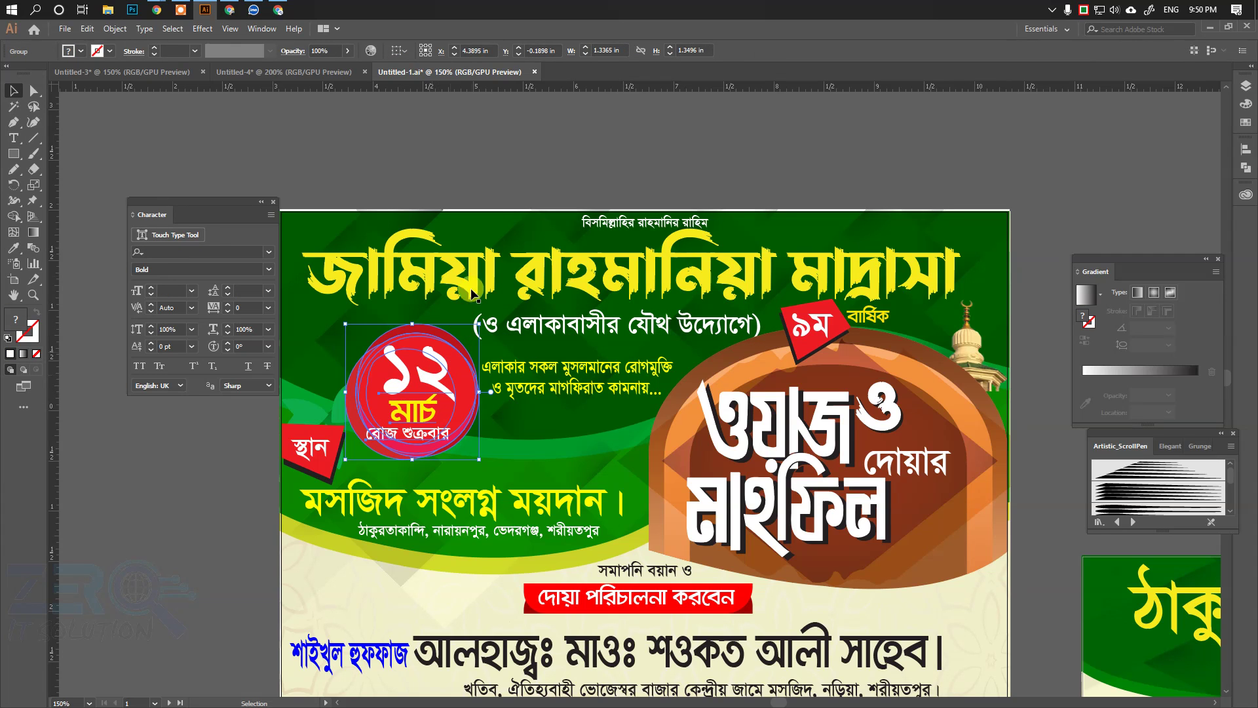
click(459, 189)
ctrl+alt+click(645, 505)
scroll(663, 470, down, 3)
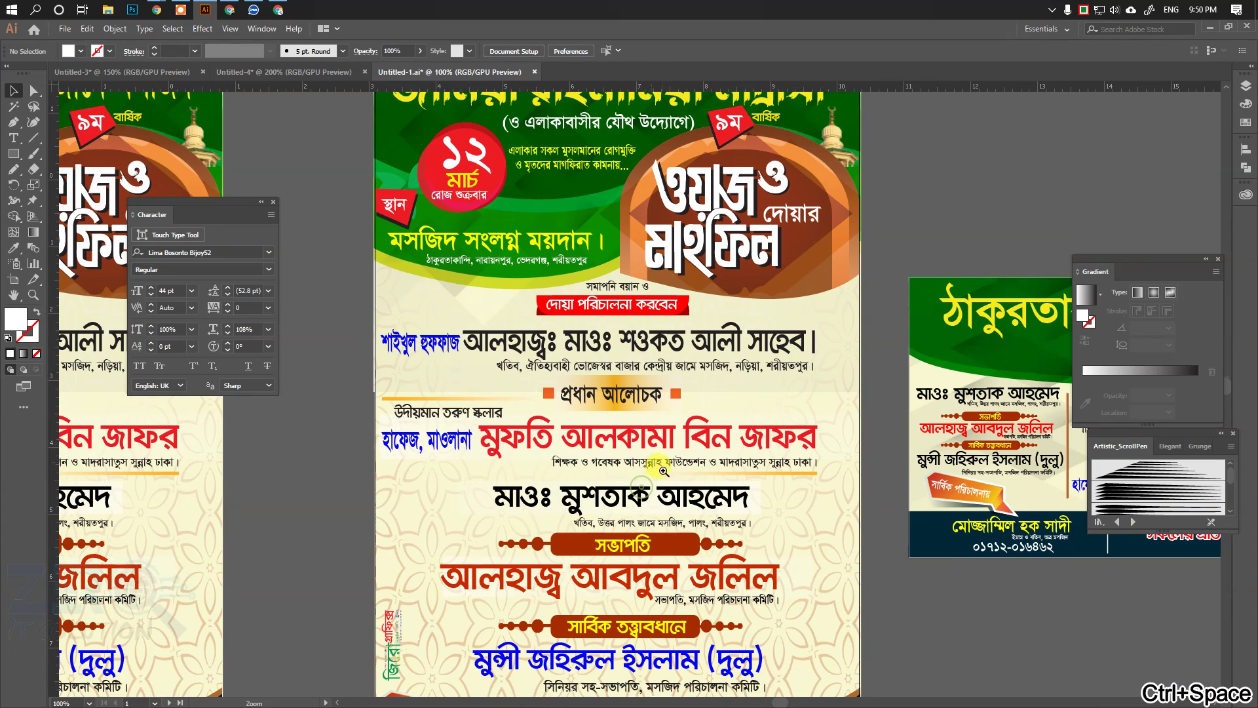
scroll(663, 470, down, 3)
ctrl+alt+click(657, 453)
ctrl+click(655, 452)
drag(593, 420, 601, 440)
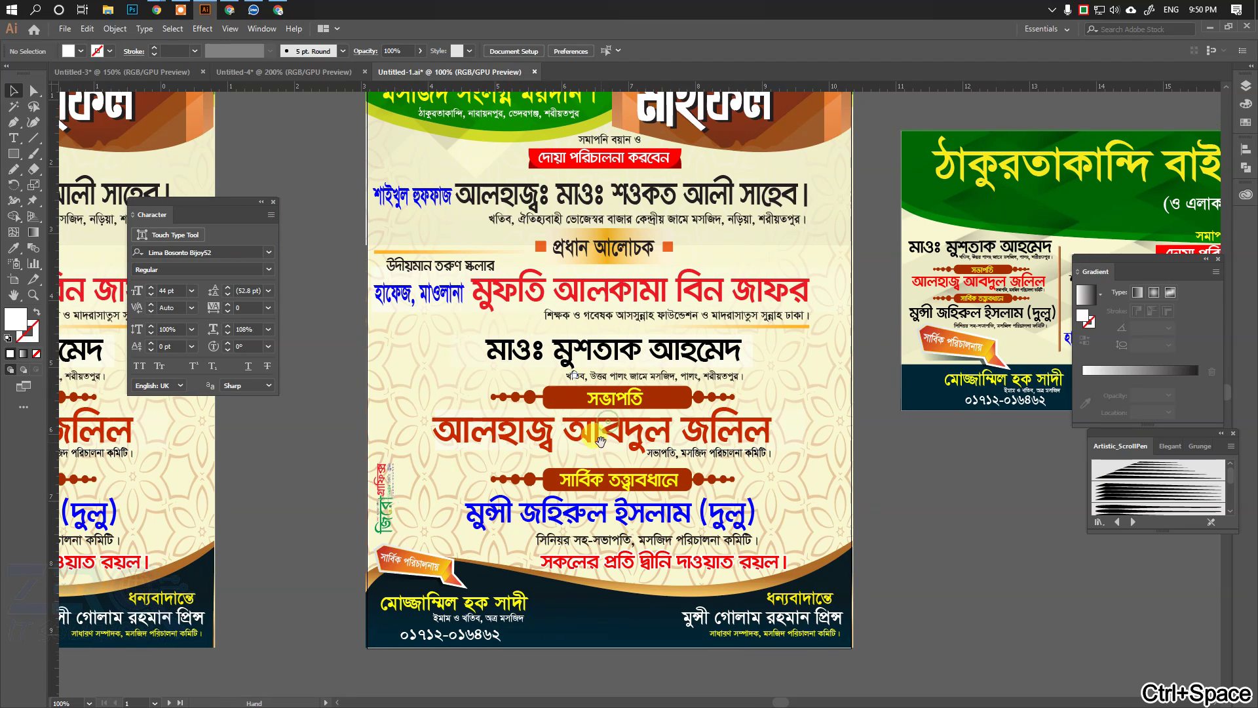
Step: Change the floral background pattern's radial gradient end stop from brown to green, RGB 0, 109, 0, and clear the selection
click(831, 422)
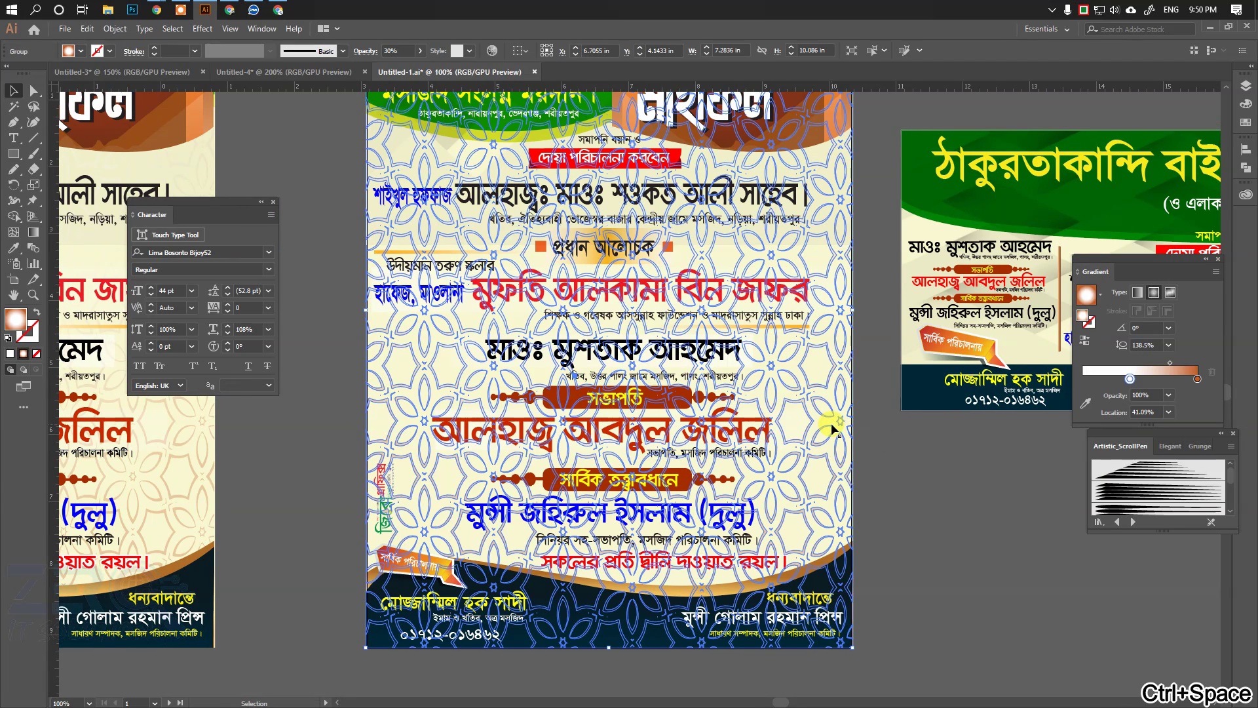
scroll(808, 434, up, 5)
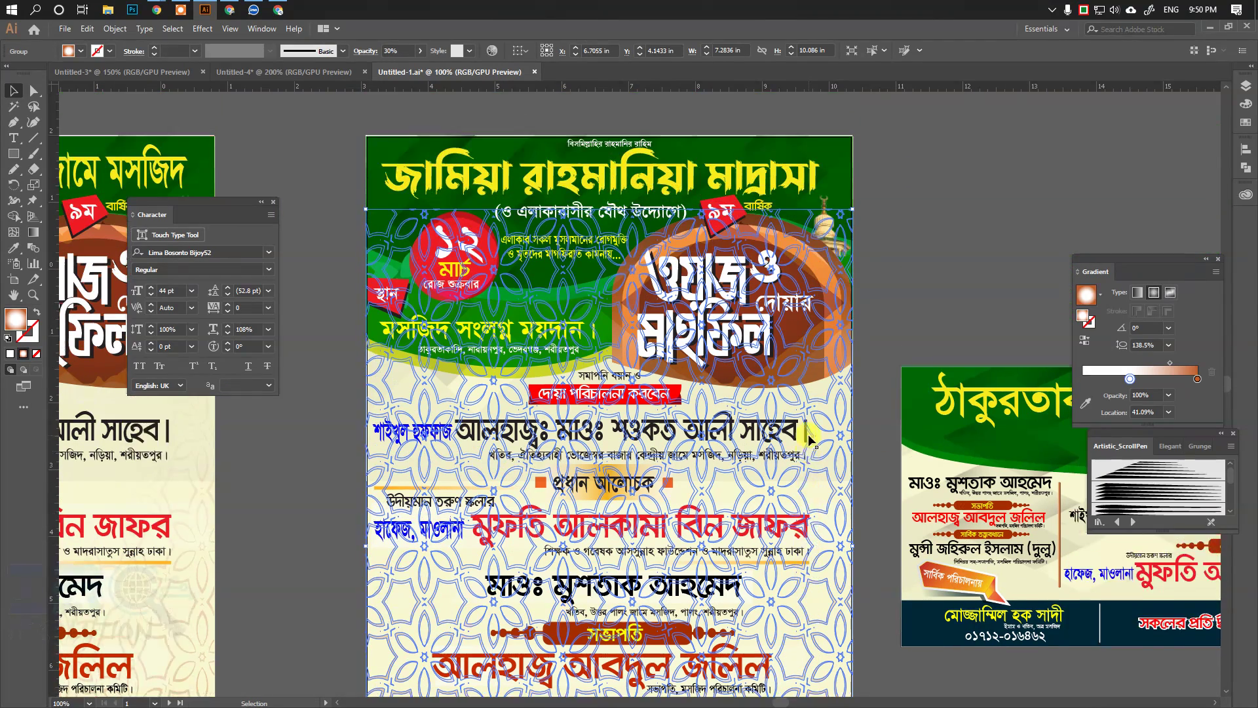
scroll(808, 433, down, 4)
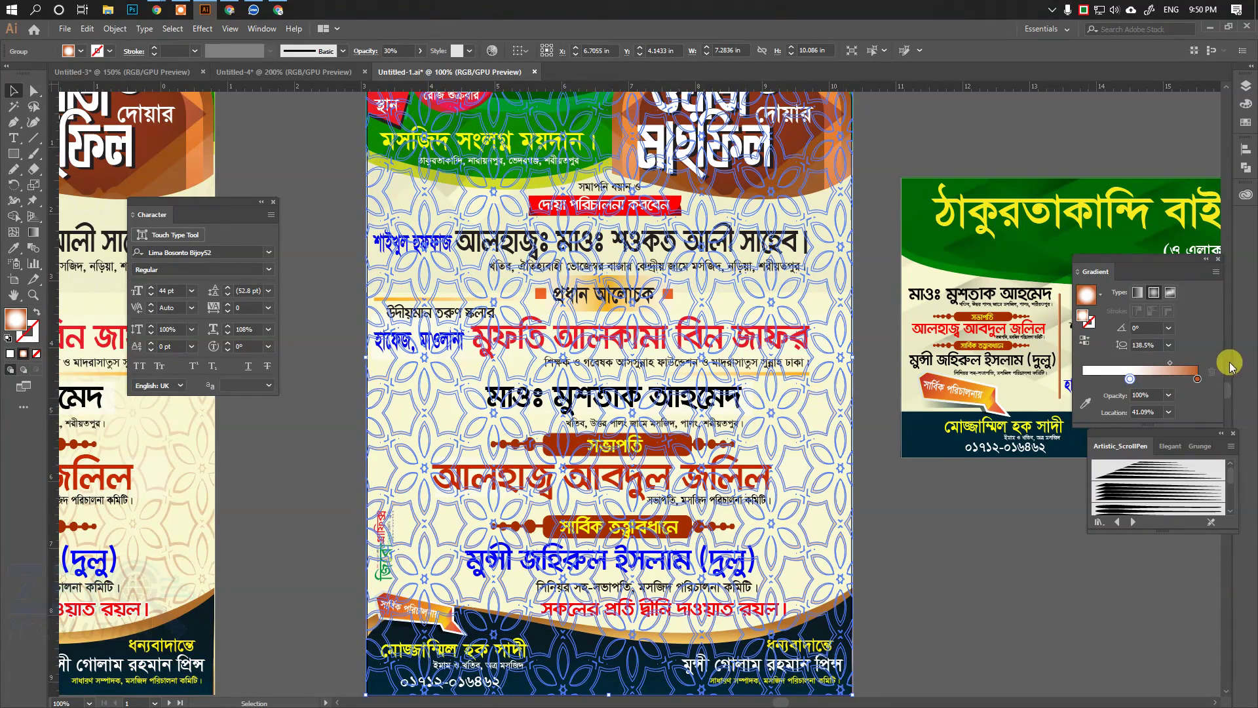
scroll(827, 546, down, 1)
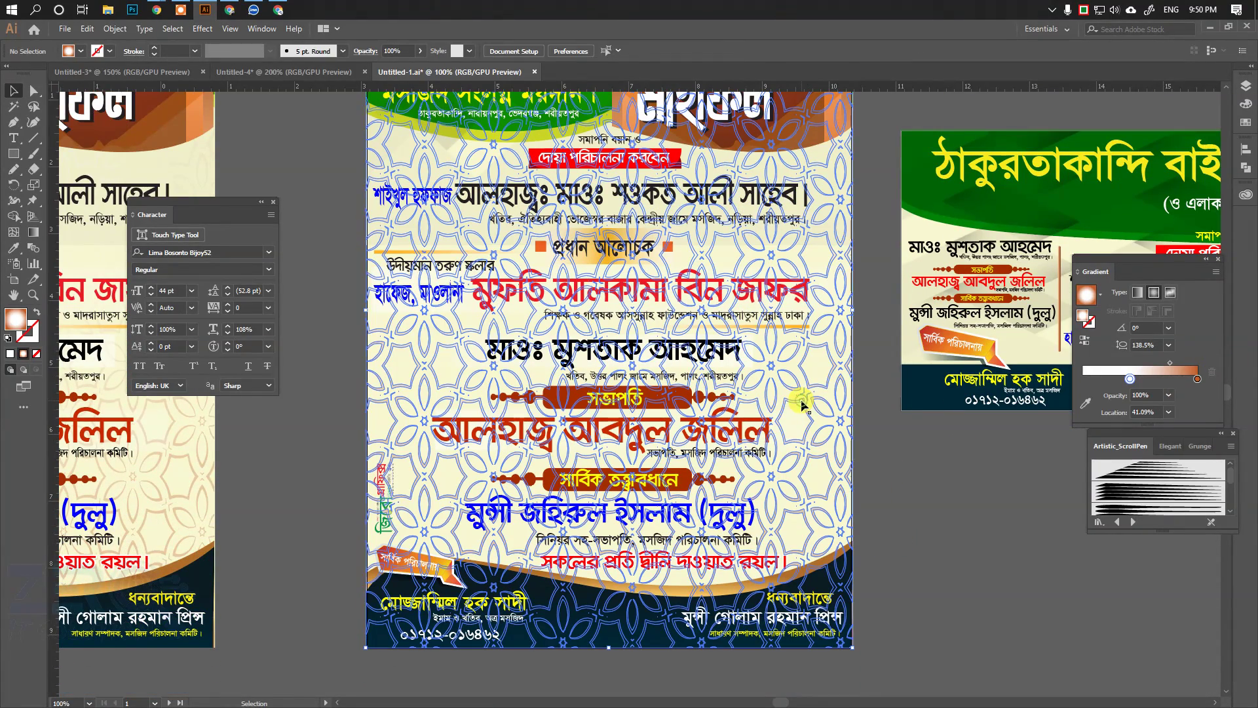
drag(1155, 263, 973, 388)
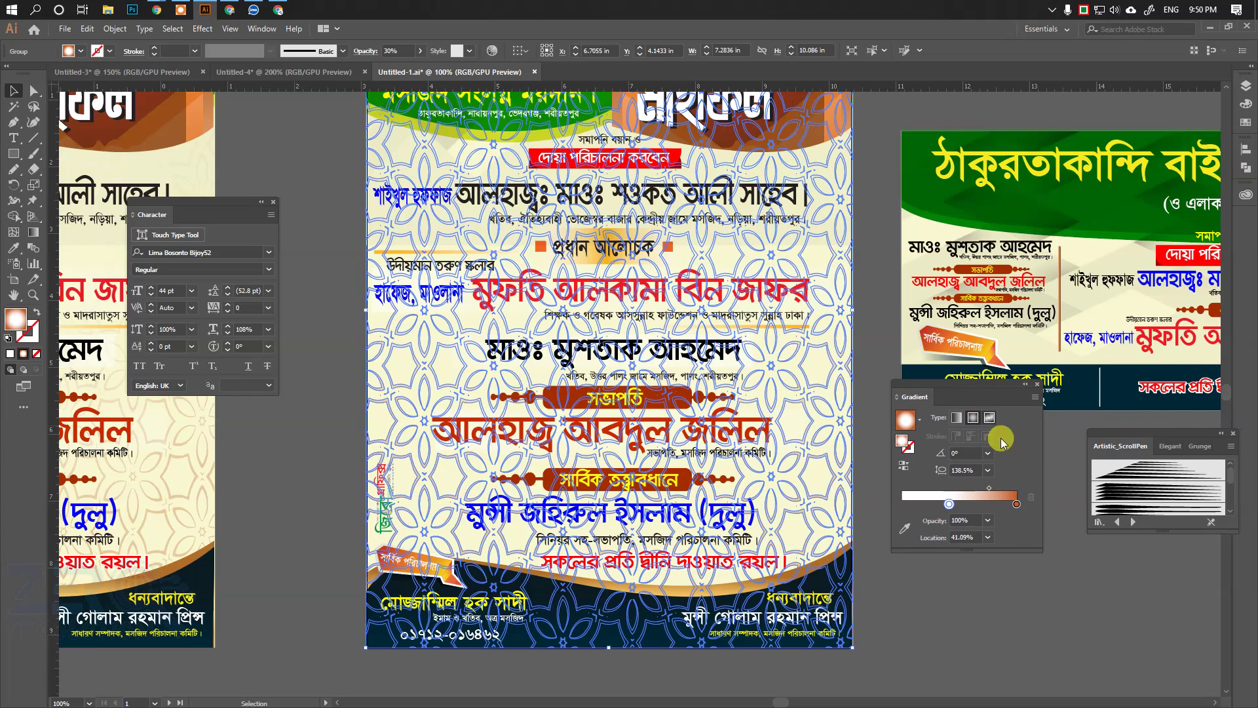
double_click(1016, 505)
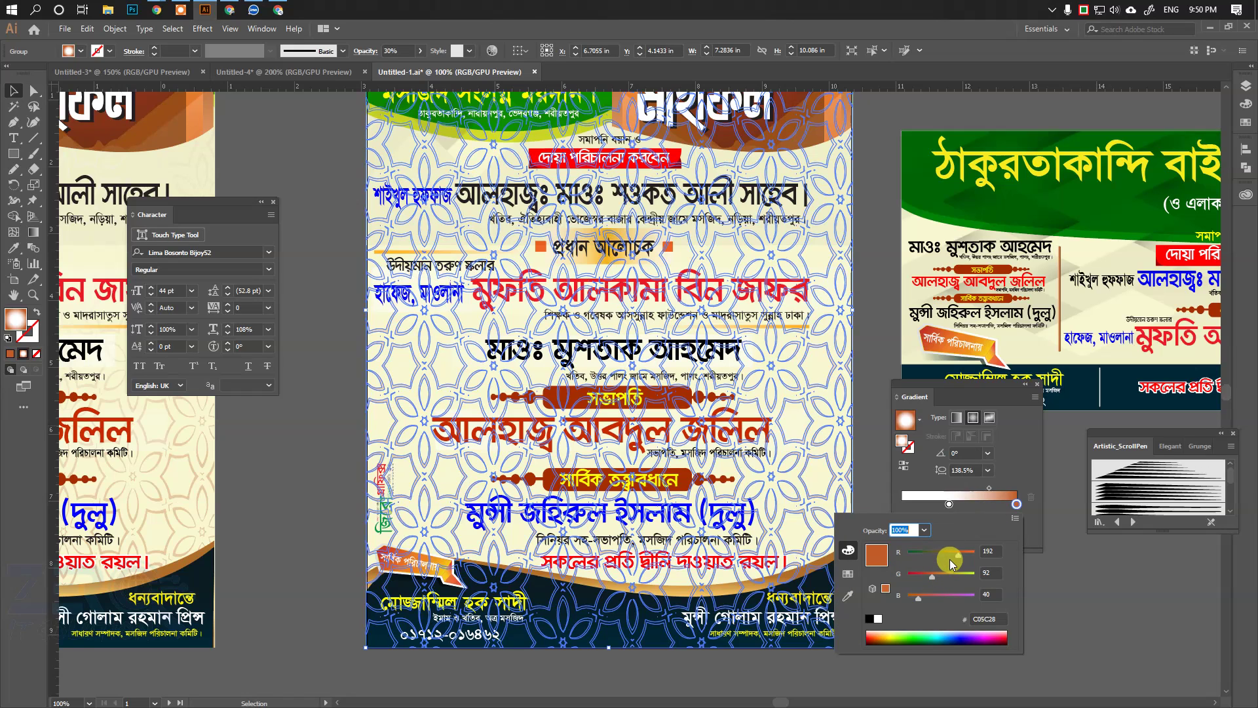
drag(949, 560, 937, 557)
drag(917, 556, 908, 597)
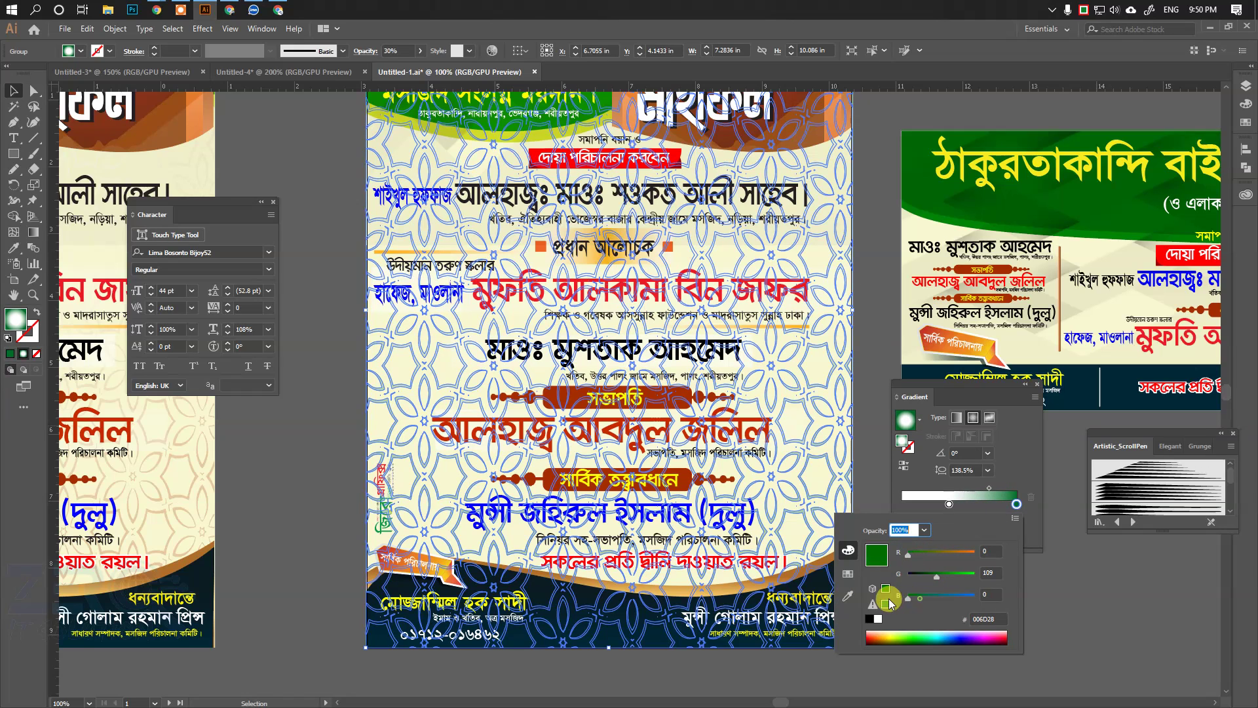
click(1051, 556)
click(970, 585)
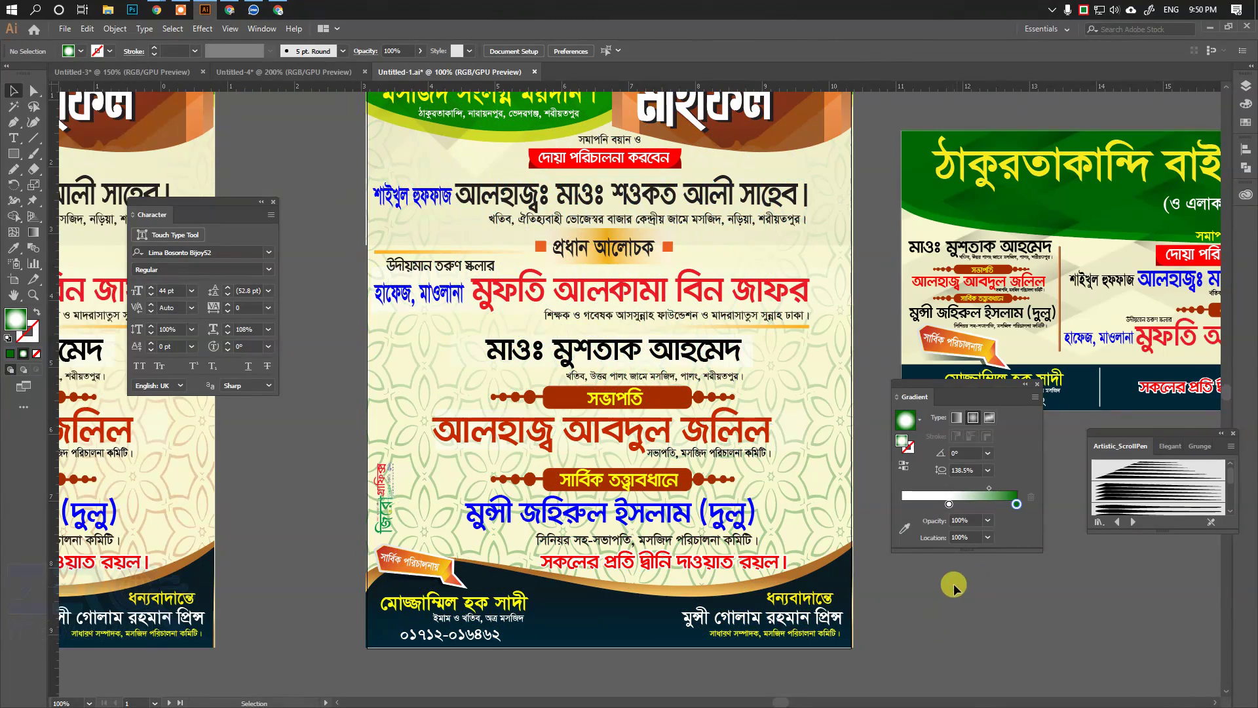
key(ctrl+space)
scroll(596, 428, up, 2)
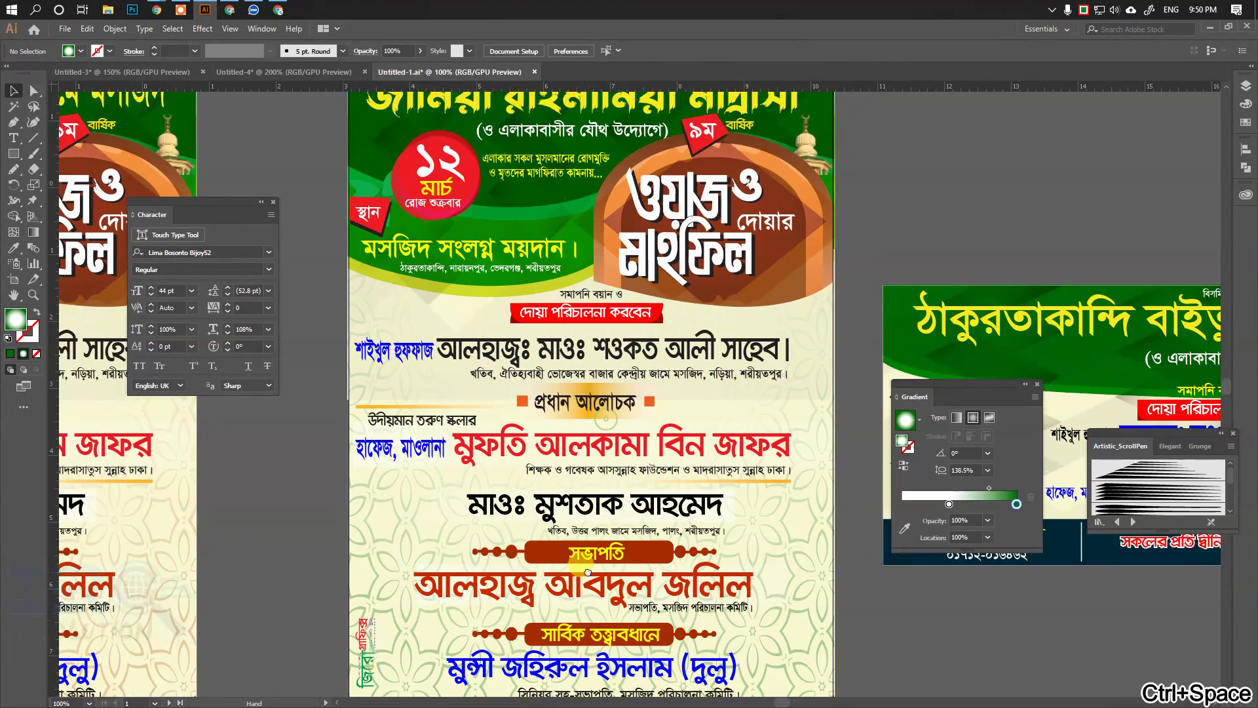
Step: Try moving the white geometric pattern clip group off the poster's green header into the empty space beside it, and undo the move
ctrl+alt+click(614, 490)
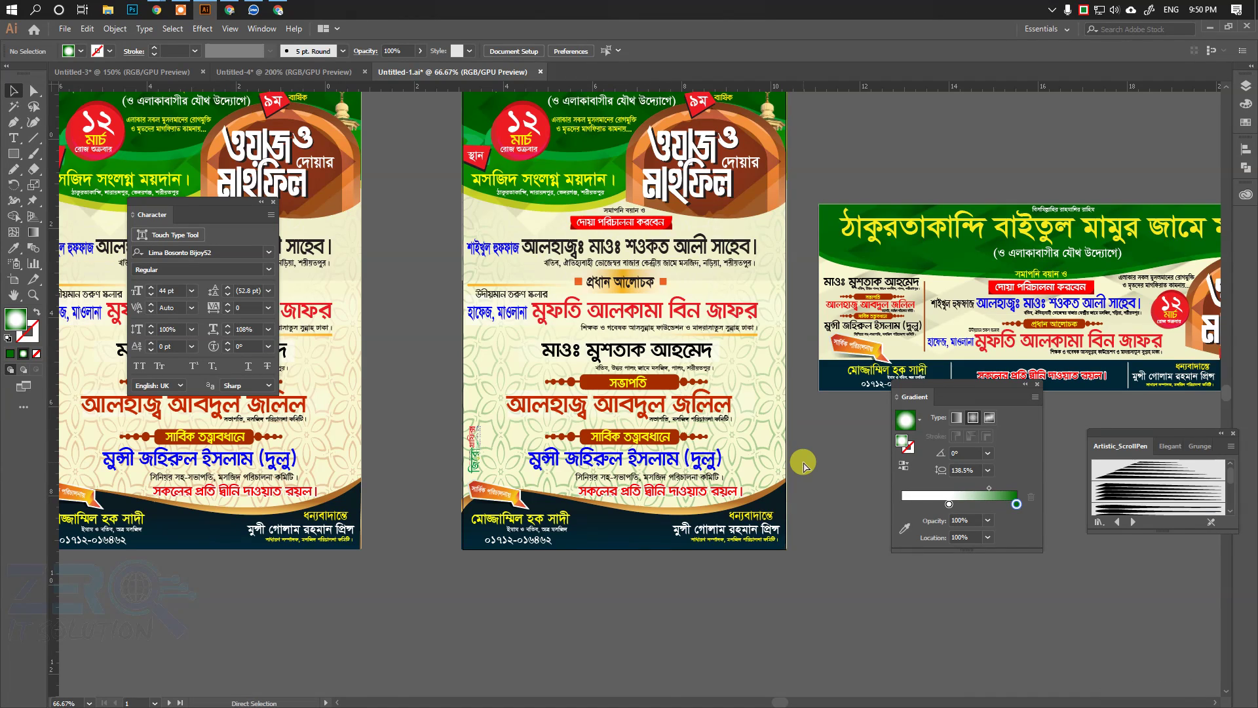
key(ctrl+space)
click(653, 316)
click(660, 332)
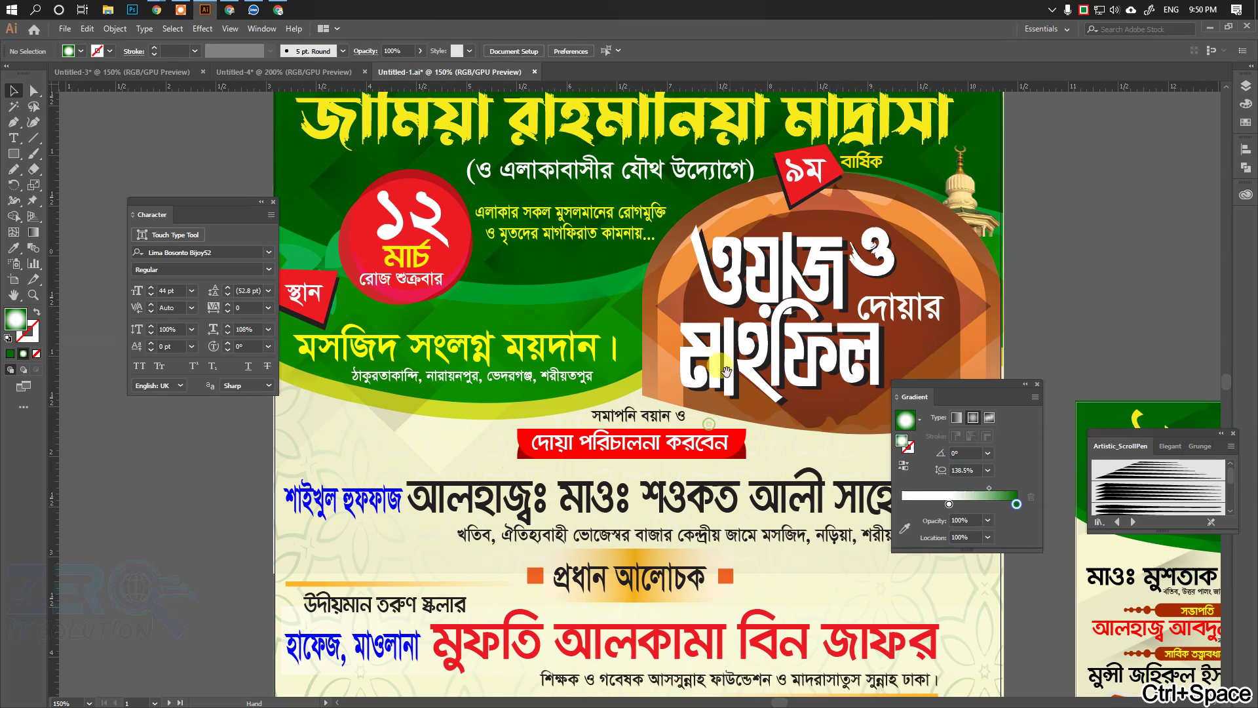
ctrl+alt+click(684, 375)
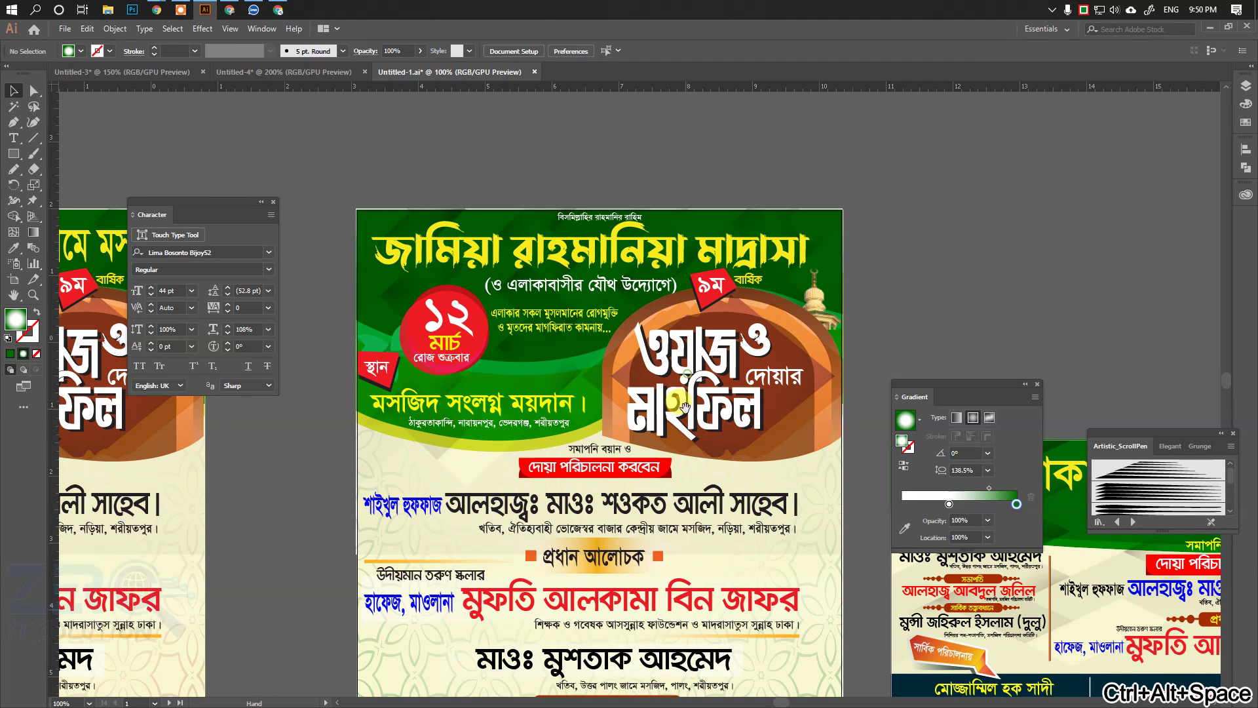
drag(776, 255, 1037, 203)
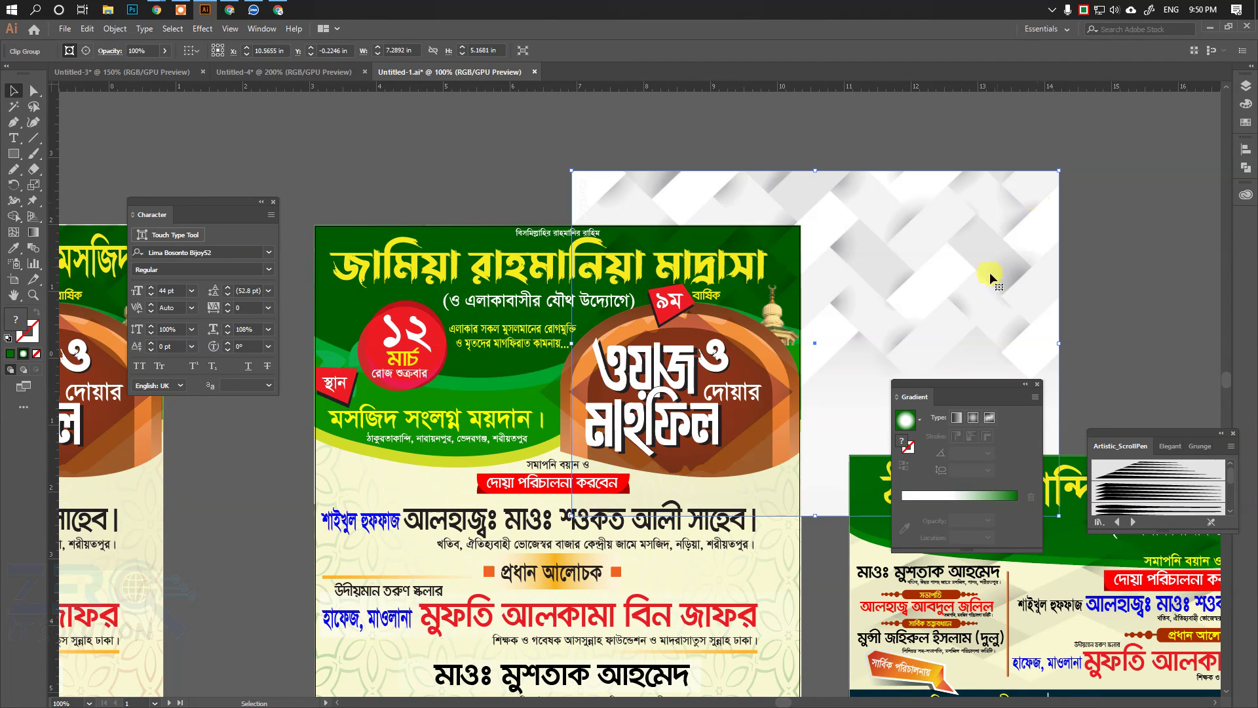
key(ctrl+z)
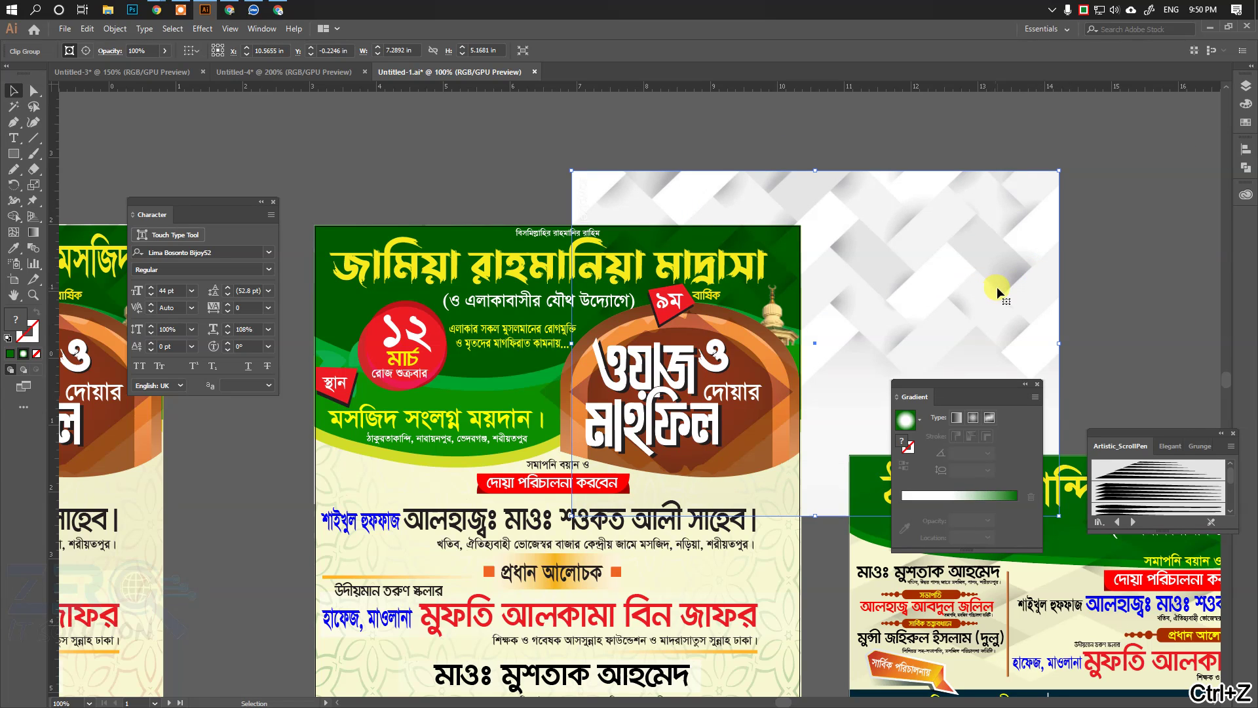
key(ctrl+z)
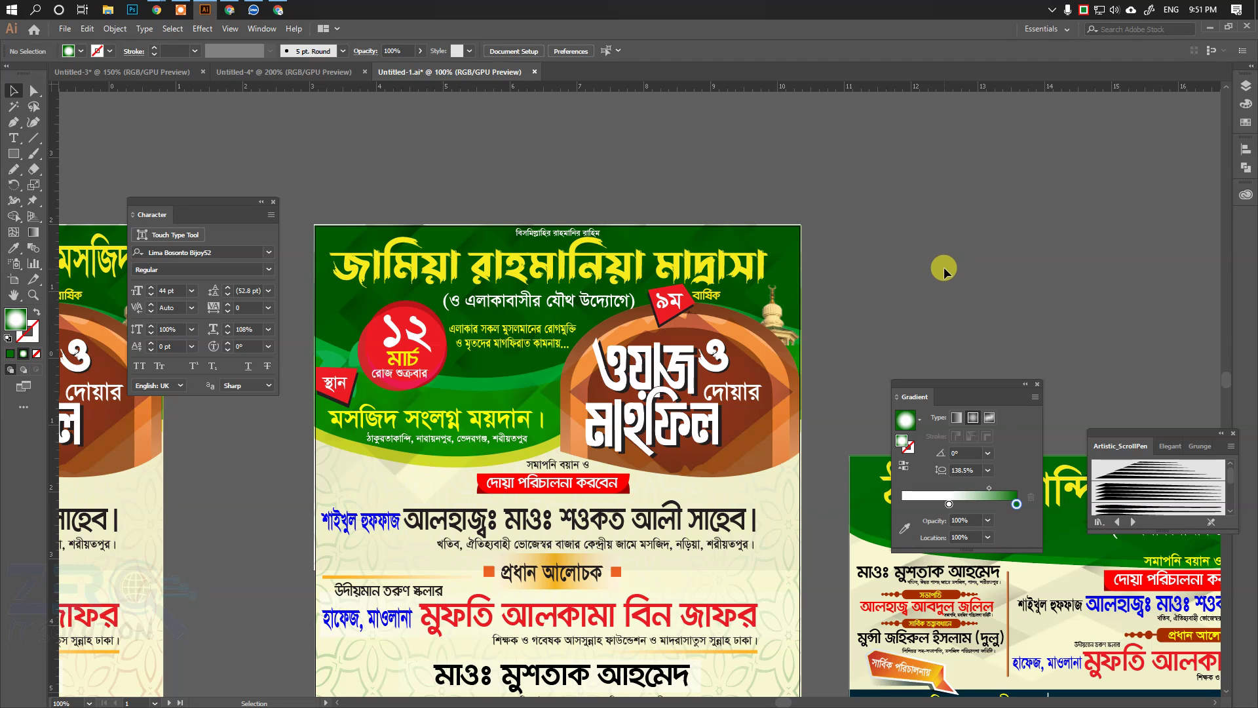
Step: Examine the wide banner version beside the poster with the Gradient panel moved clear of it, checking its grouped artwork and clearing the selection
drag(795, 278, 500, 247)
drag(852, 315, 601, 229)
drag(996, 397, 947, 577)
click(471, 313)
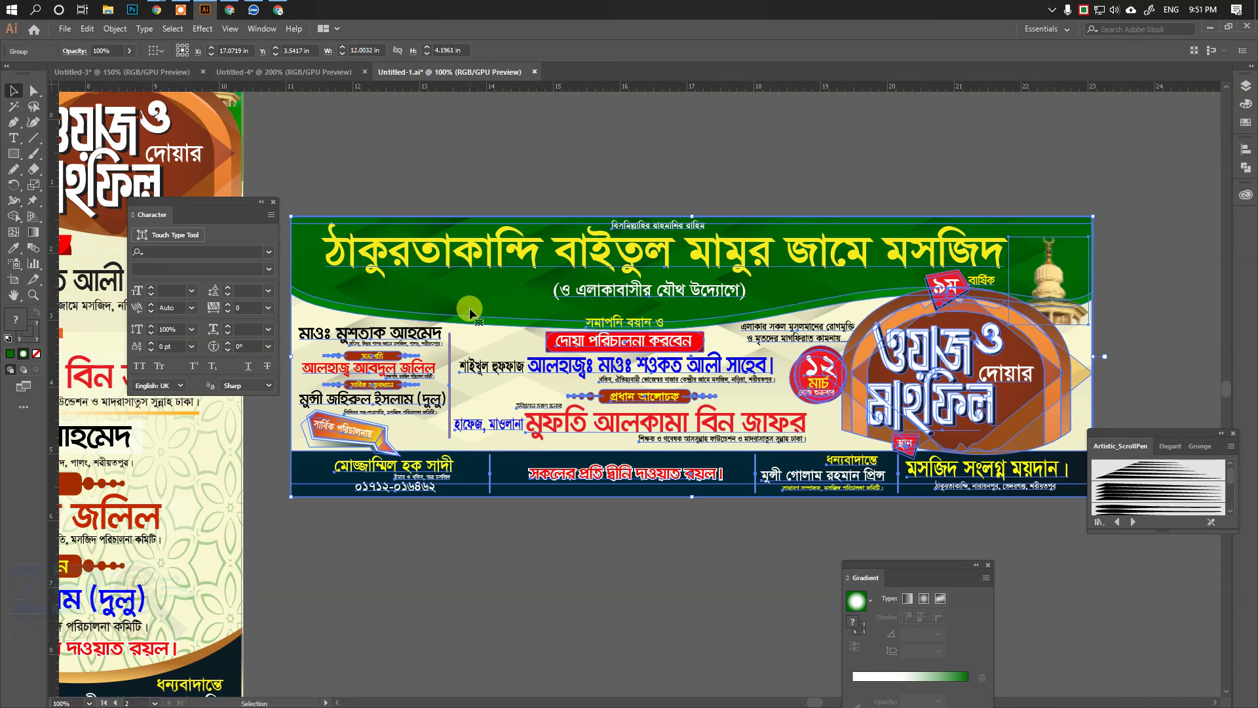
click(484, 173)
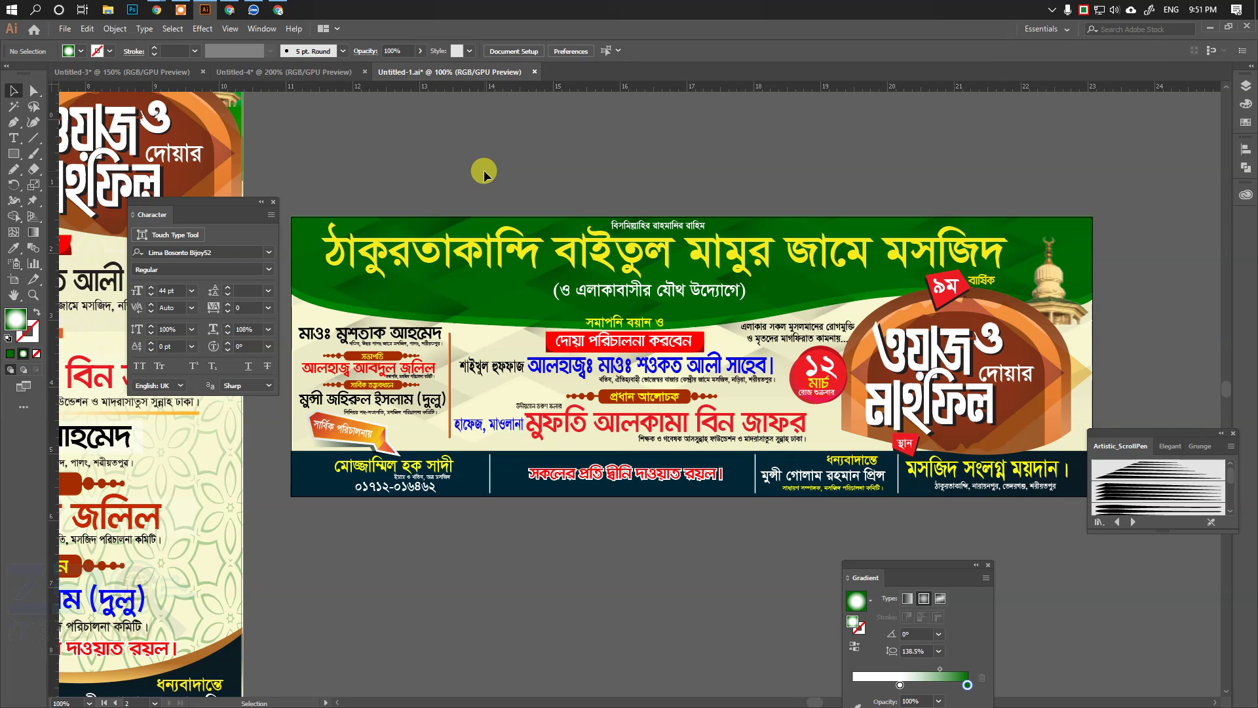